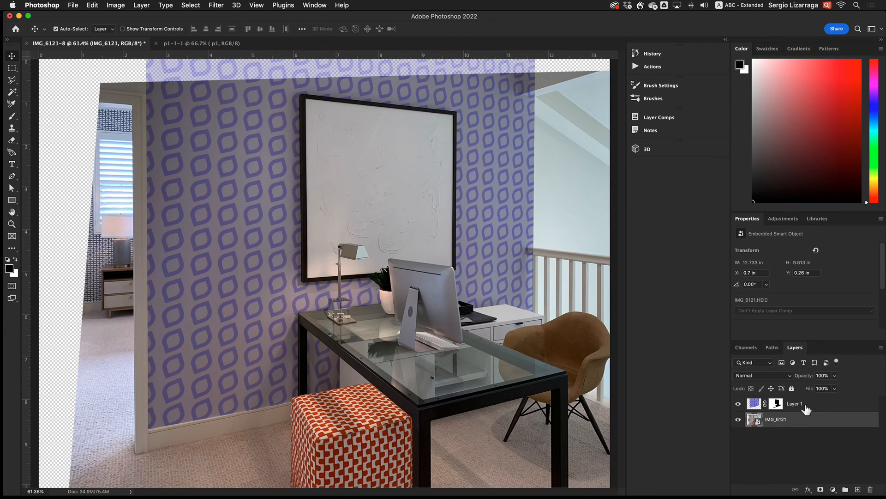
Duplicate the wallpaper layer Layer 1 and hide the original
left_click_drag(806, 409, 859, 490)
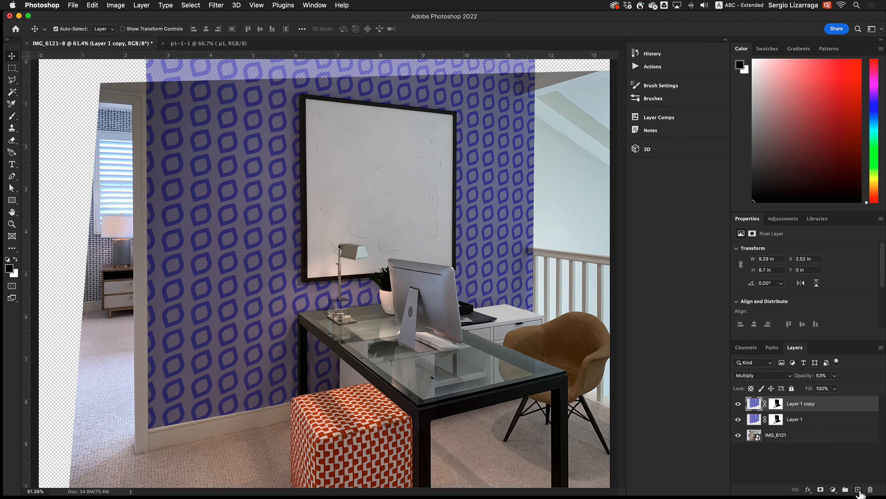
left_click(738, 419)
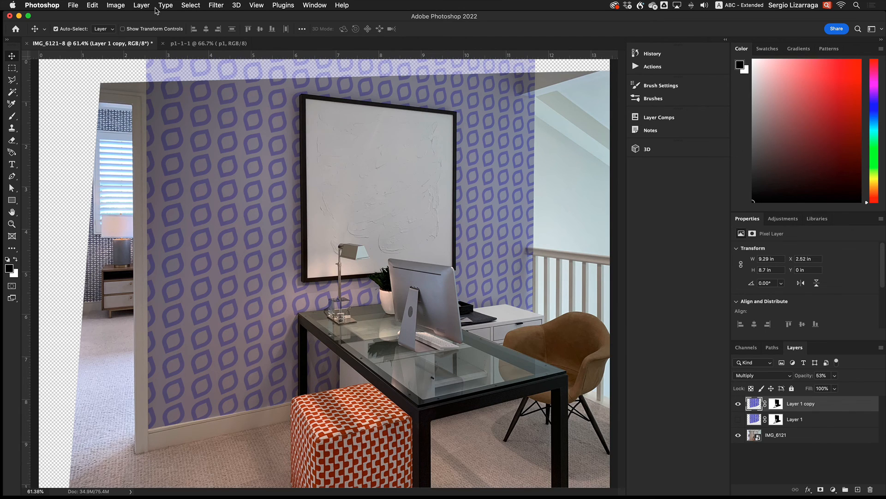
Flip the wallpaper copy vertically and move it down to about X 2.53 in, Y 1.68 in
left_click(93, 5)
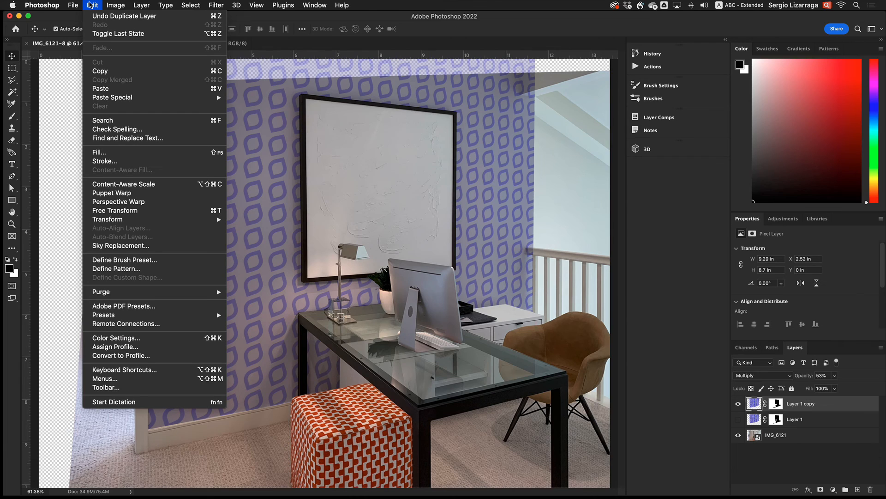
mouse_move(124, 220)
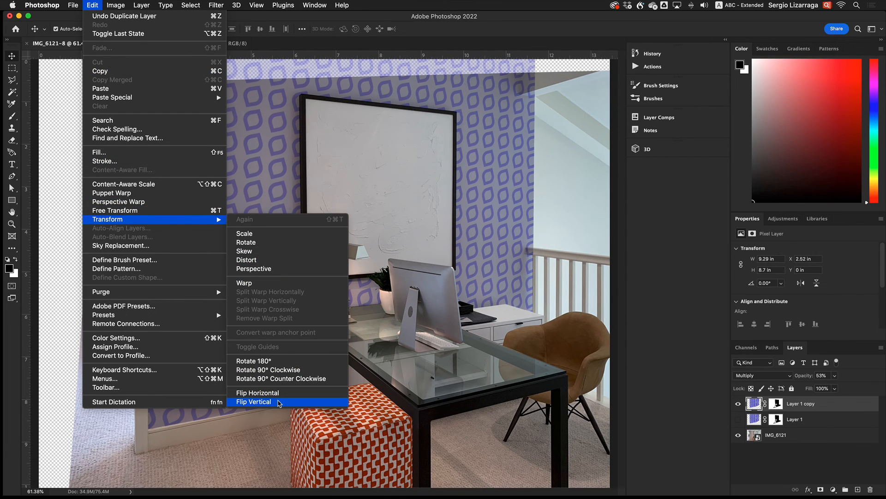
left_click(280, 402)
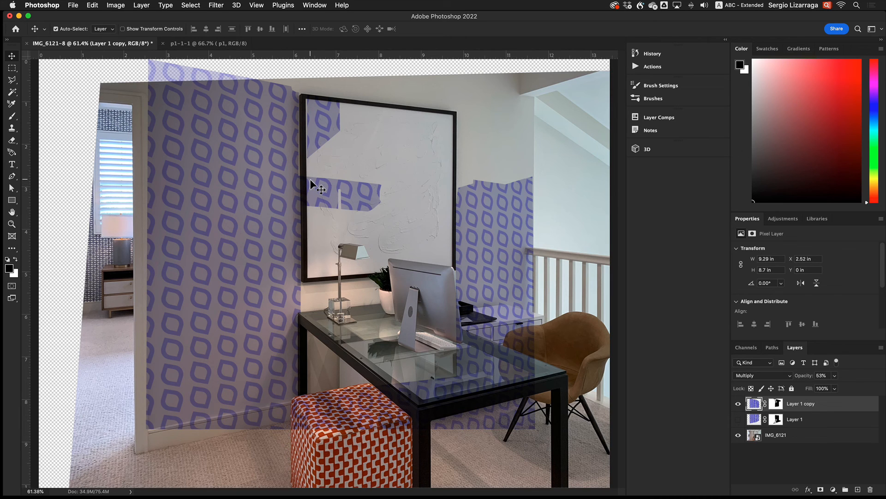
left_click_drag(310, 182, 309, 250)
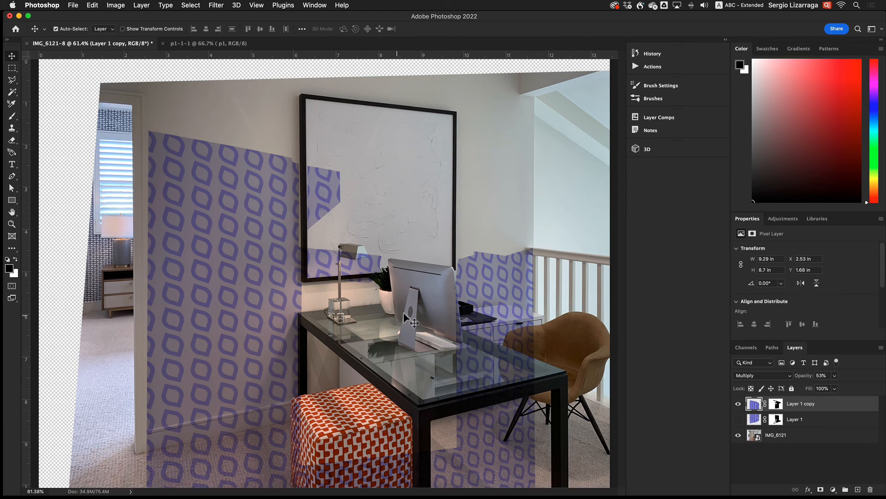
Fill the entire layer mask of the wallpaper copy with white to reveal the whole pattern
key("super+minus")
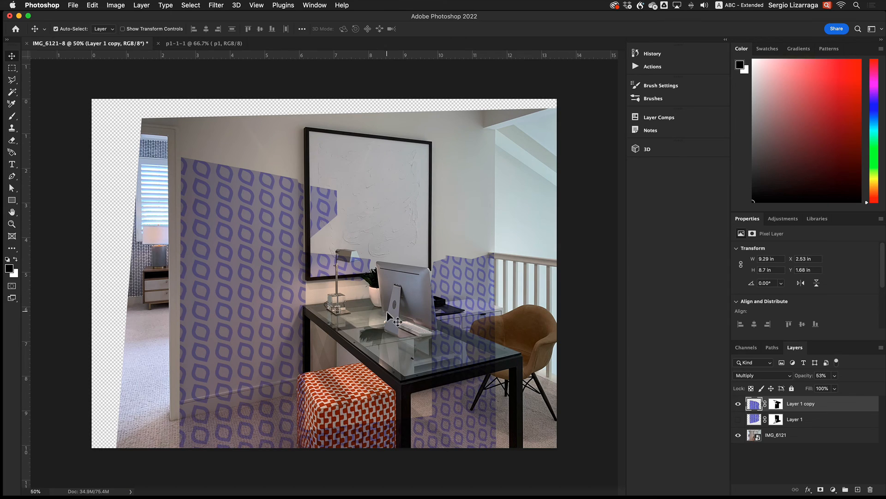
left_click(780, 406)
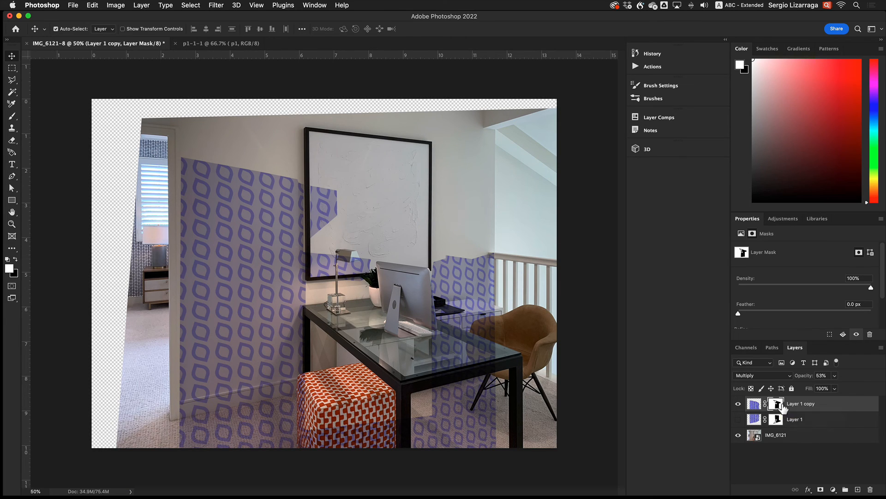
key("super+a")
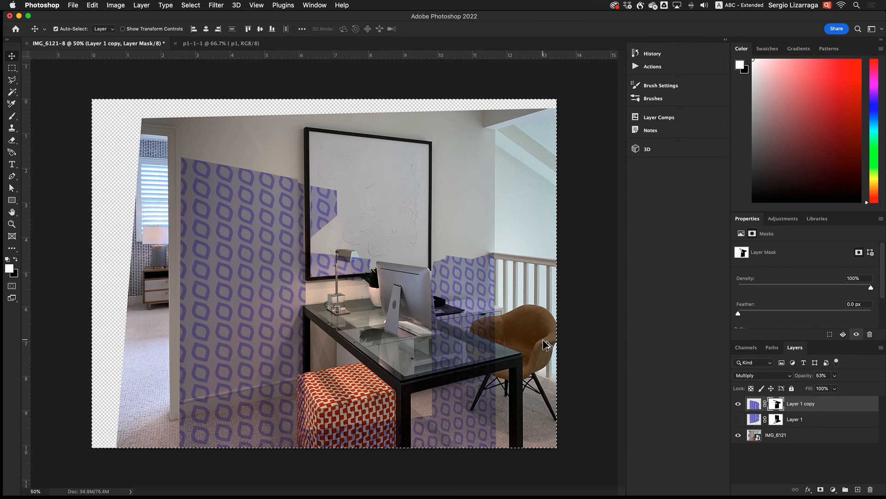
key("alt+BackSpace")
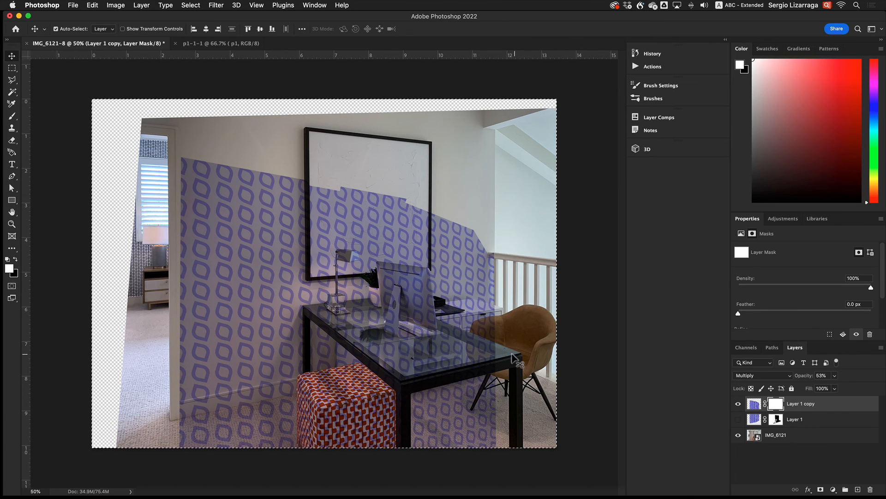
Hide the flipped wallpaper copy to expose the glass tabletop beside the computer
left_click_drag(463, 334, 593, 409)
left_click_drag(554, 386, 480, 317)
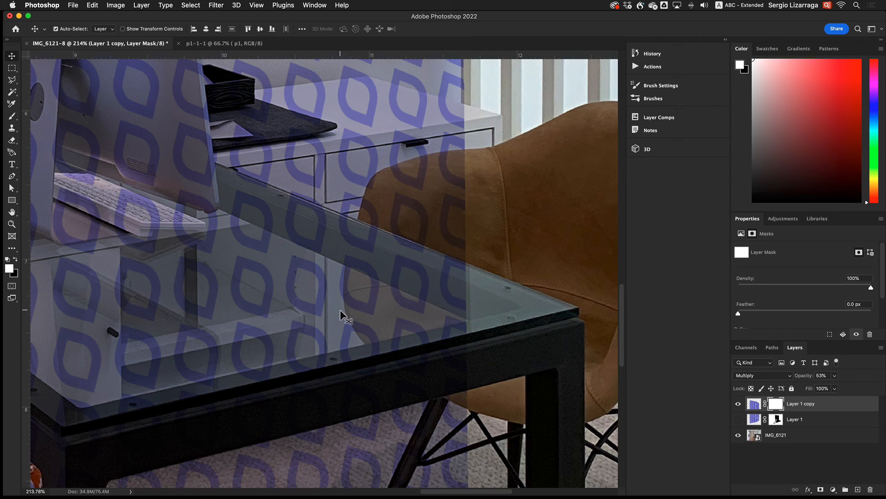
left_click(739, 404)
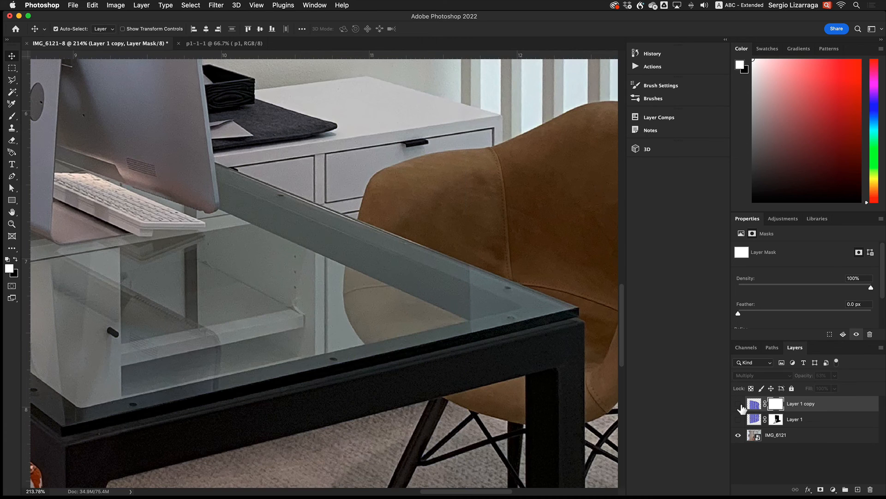
scroll(343, 363, "down", 2)
scroll(340, 363, "up", 3)
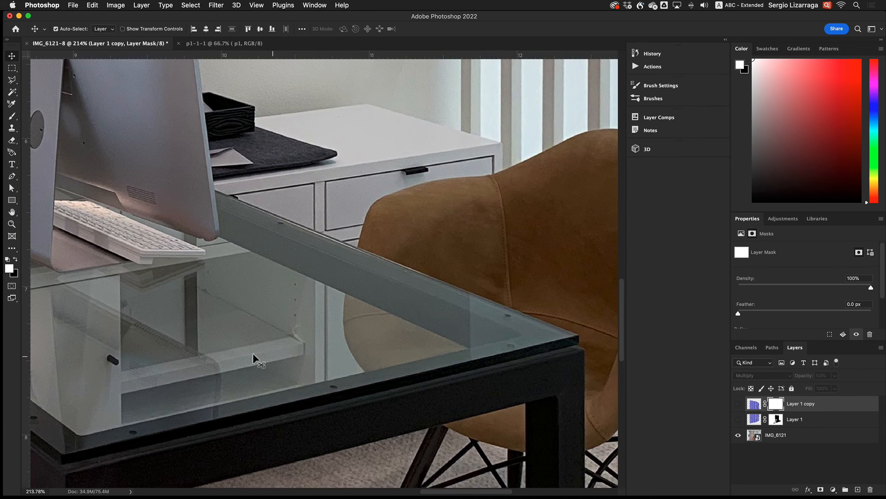
scroll(236, 350, "left", 2)
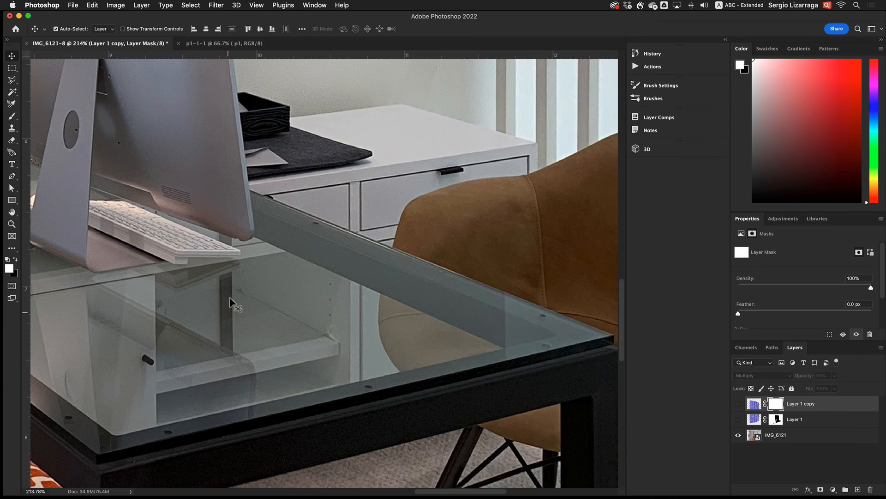
With the wallpaper copy active, trace a Polygonal Lasso selection around the glass tabletop from the keyboard and monitor edges to the wall's end line over the chair
left_click(12, 79)
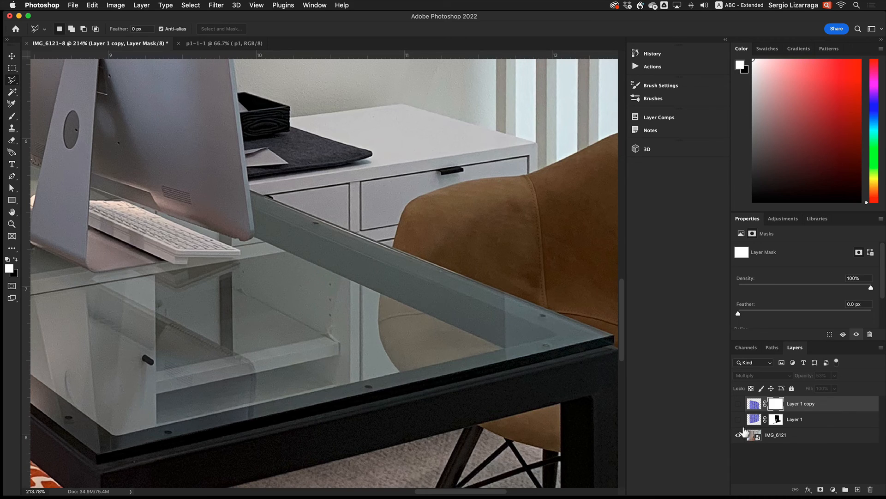
left_click(754, 405)
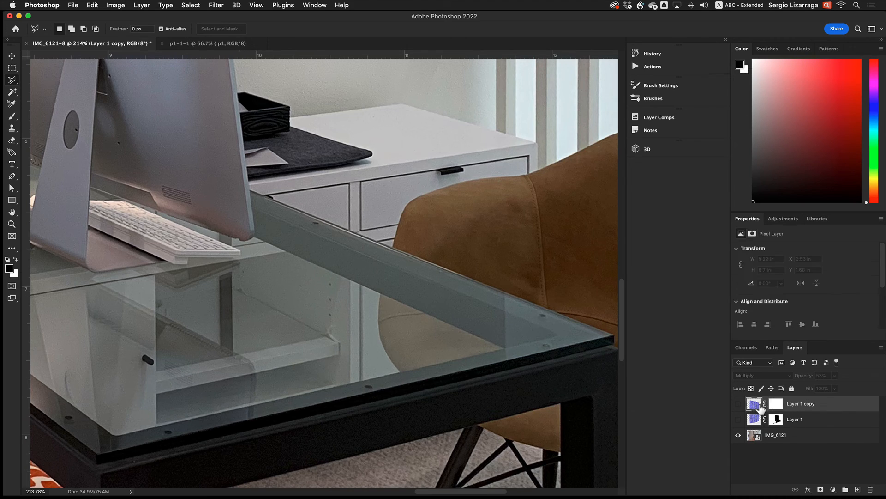
left_click(234, 351)
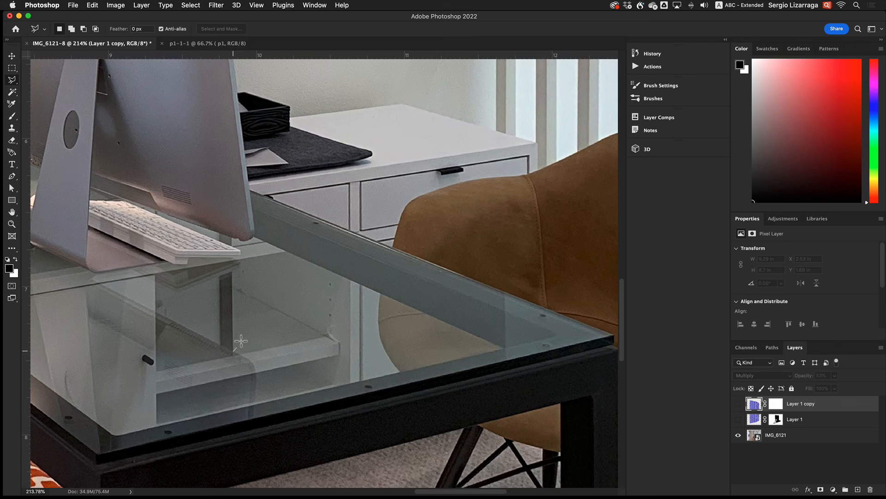
left_click(233, 271)
left_click(242, 256)
left_click(242, 252)
left_click(233, 238)
left_click(253, 237)
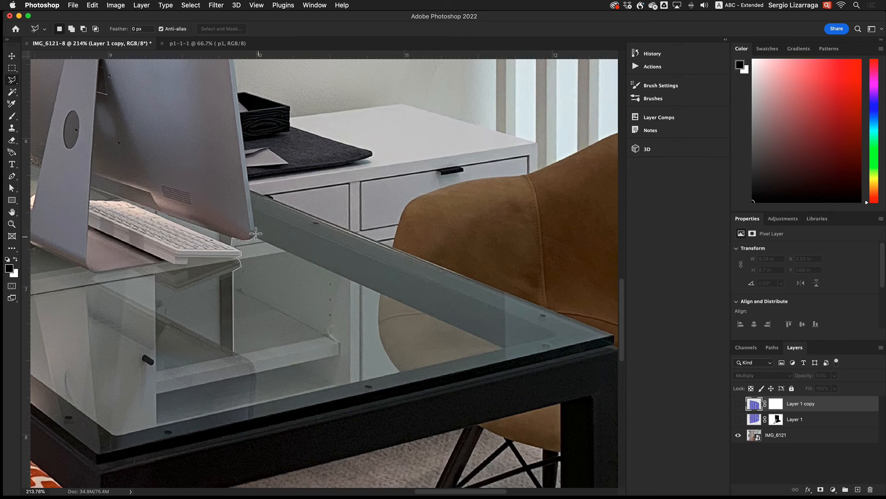
left_click(251, 190)
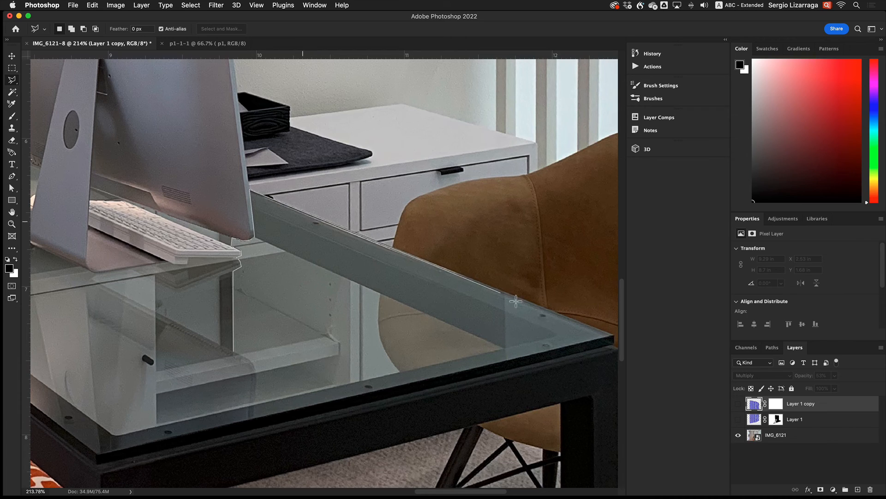
left_click(506, 291)
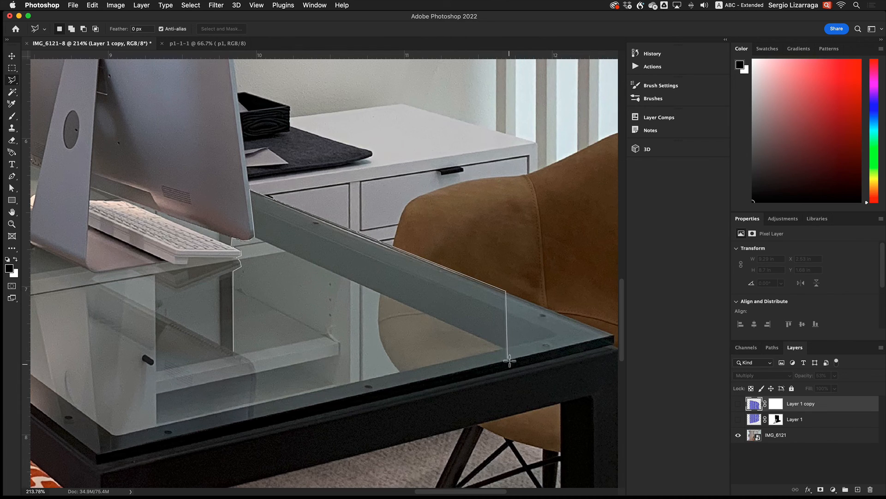
left_click(507, 360)
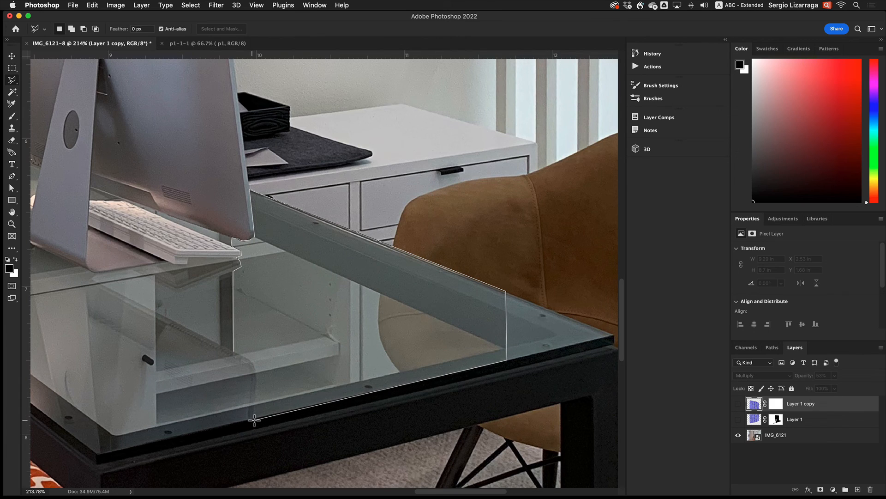
left_click(253, 419)
left_click(255, 368)
left_click(232, 354)
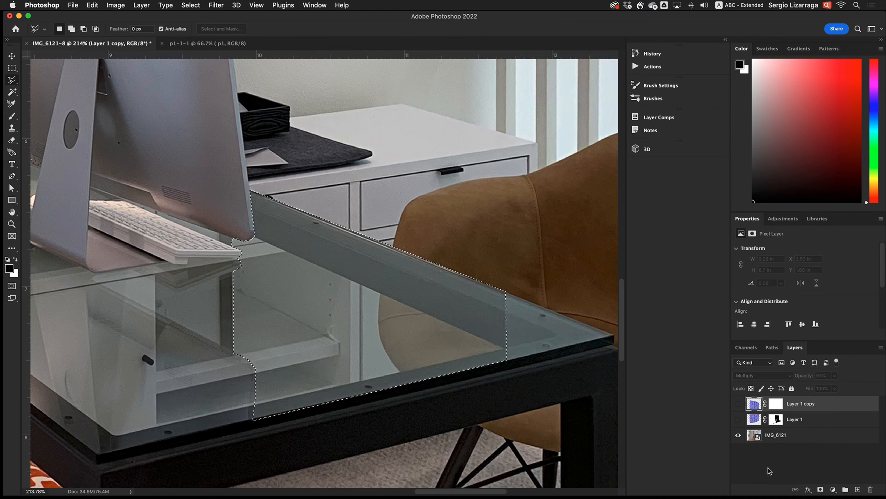
Replace the wallpaper copy's mask, deleting it without applying, with one made from the glass selection, and show the layer
left_click(821, 489)
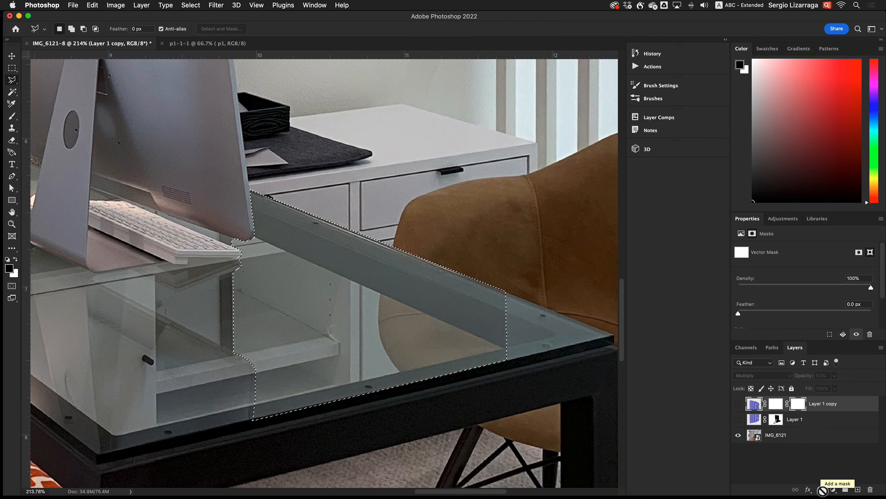
key("super+z")
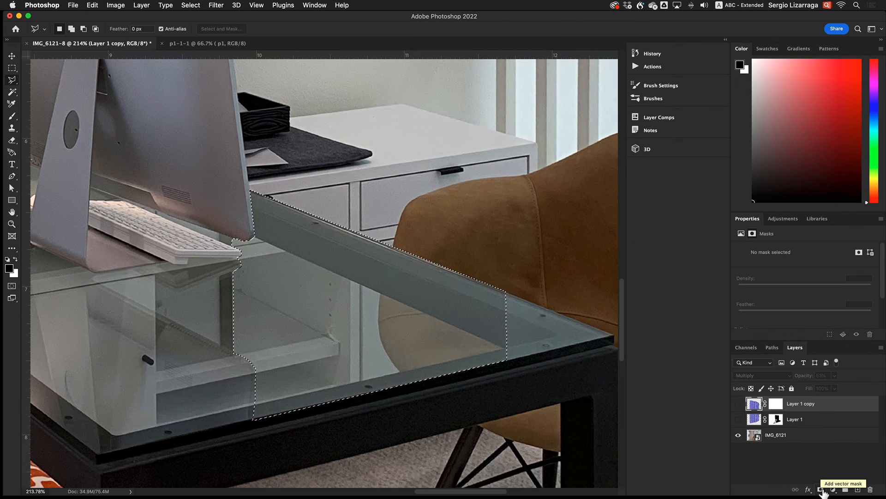
left_click(779, 405)
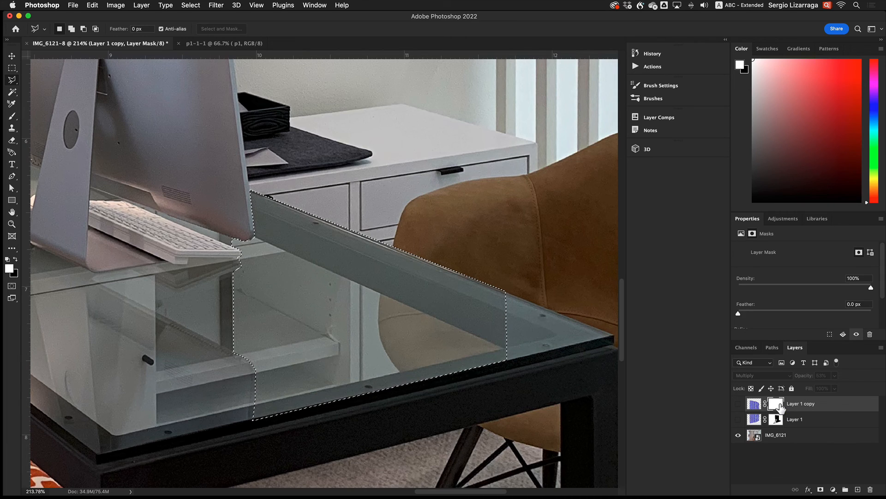
left_click_drag(780, 407, 870, 489)
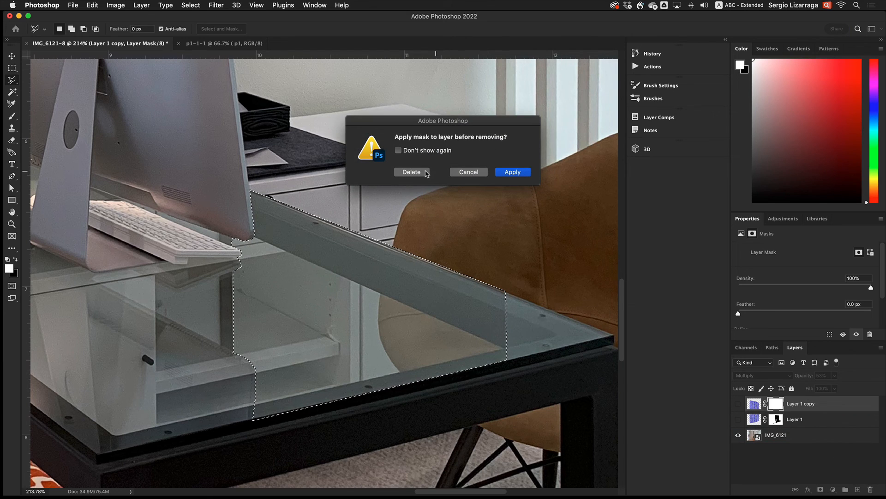
left_click(413, 172)
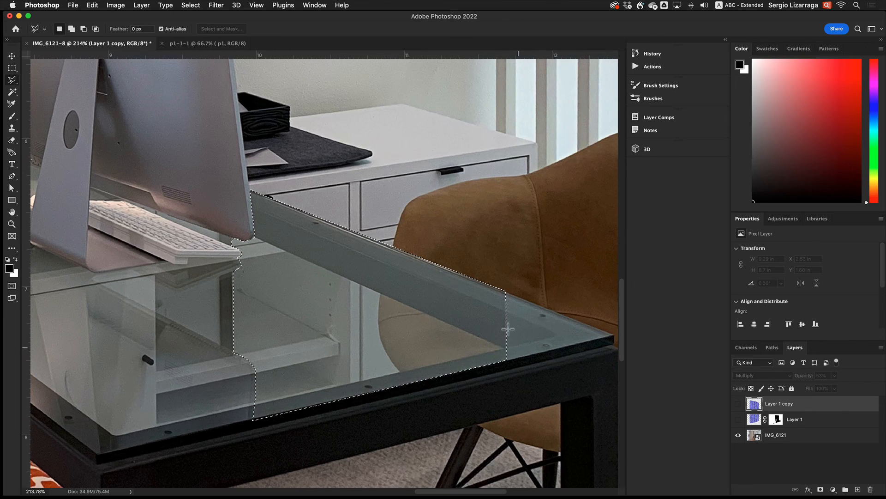
left_click(821, 490)
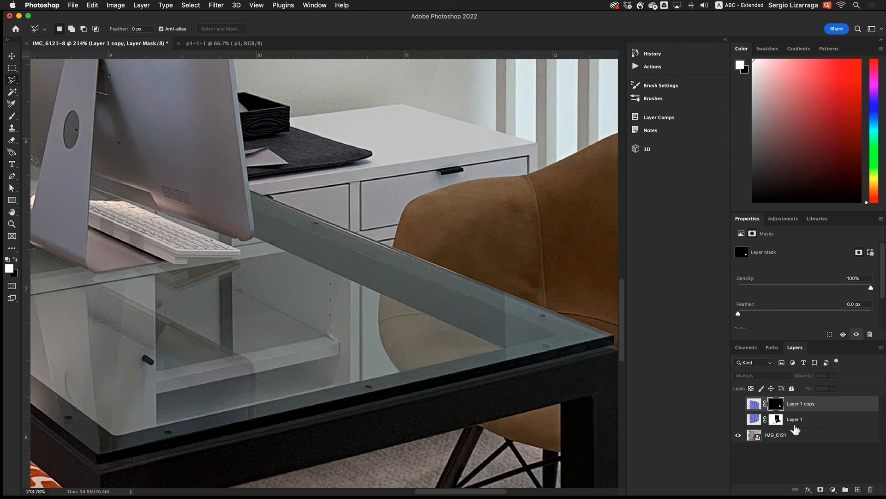
left_click(739, 403)
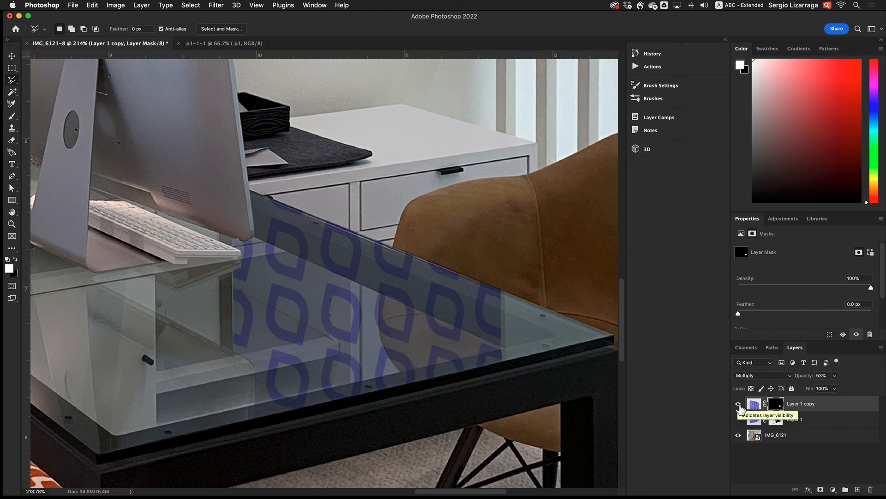
Unlink the wallpaper copy from its mask and nudge only the pattern slightly to X 2.56 in, Y 1.7 in
left_click(765, 405)
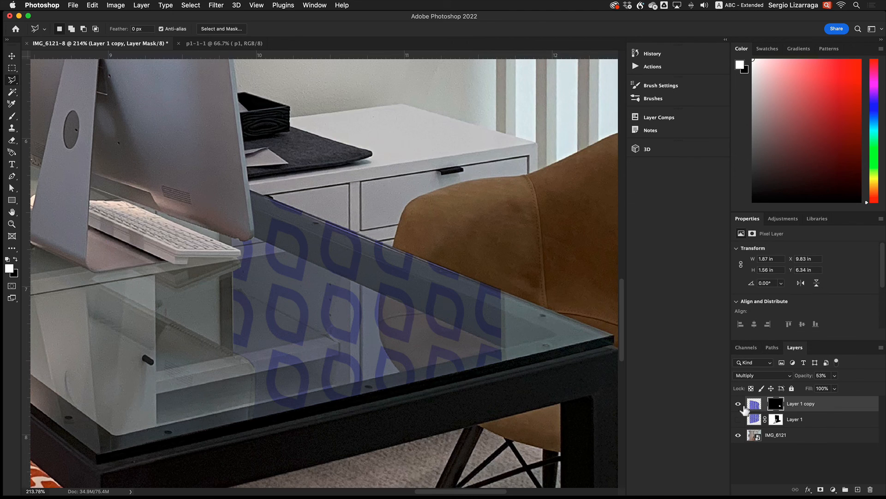
left_click(13, 58)
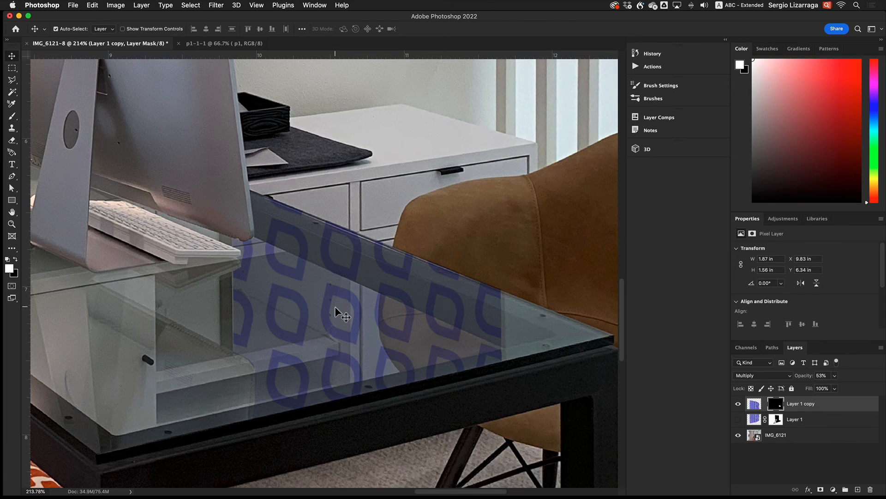
left_click(739, 435)
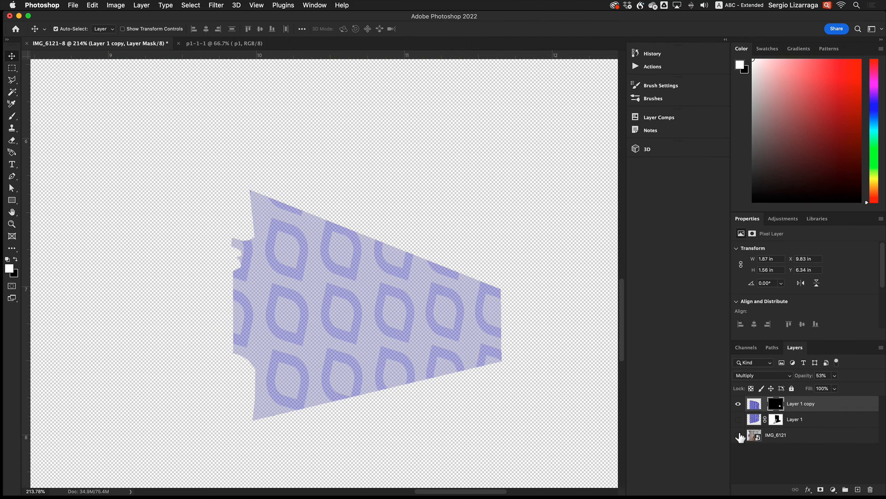
left_click(739, 435)
left_click(760, 405)
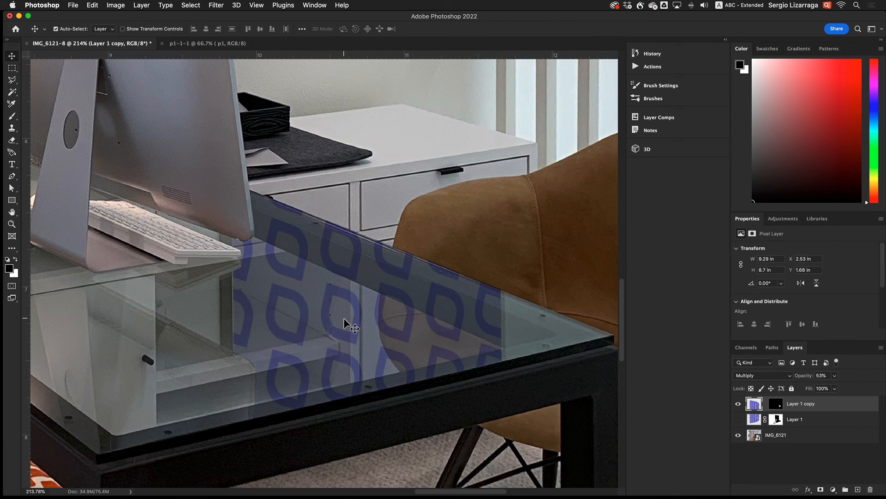
key("Right")
key("Right")
key("Right")
key("Right")
key("Right")
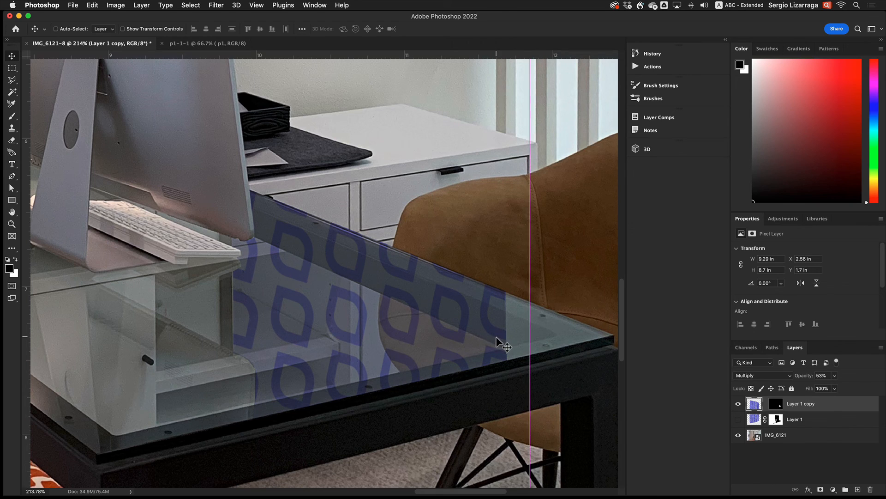
key("super+0")
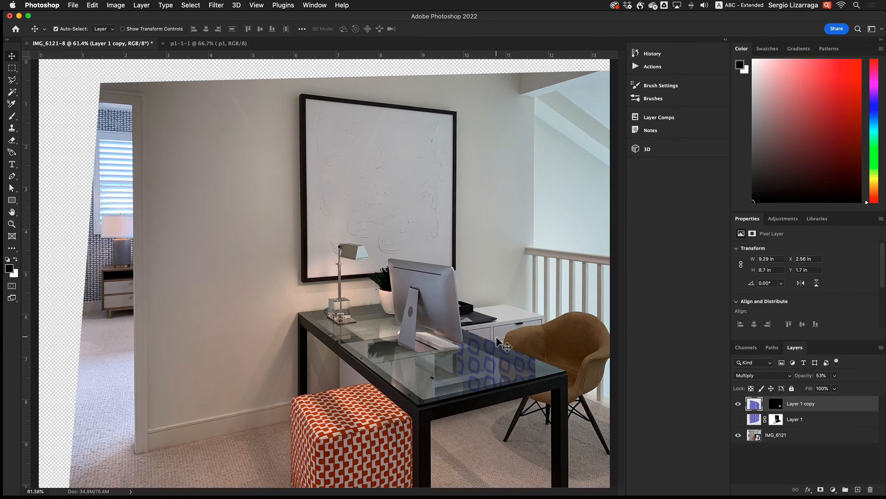
Show the original wallpaper layer again and reduce the reflection copy's opacity to 27%
left_click(739, 420)
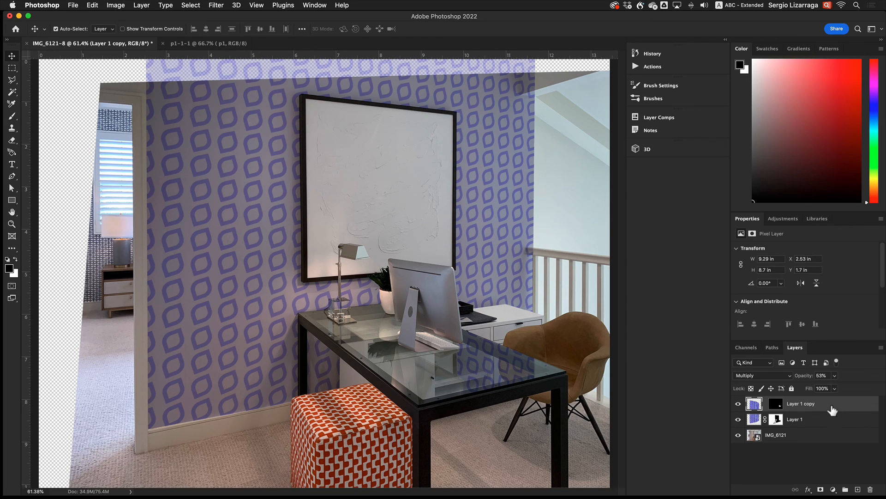
left_click(835, 375)
left_click_drag(835, 388, 824, 391)
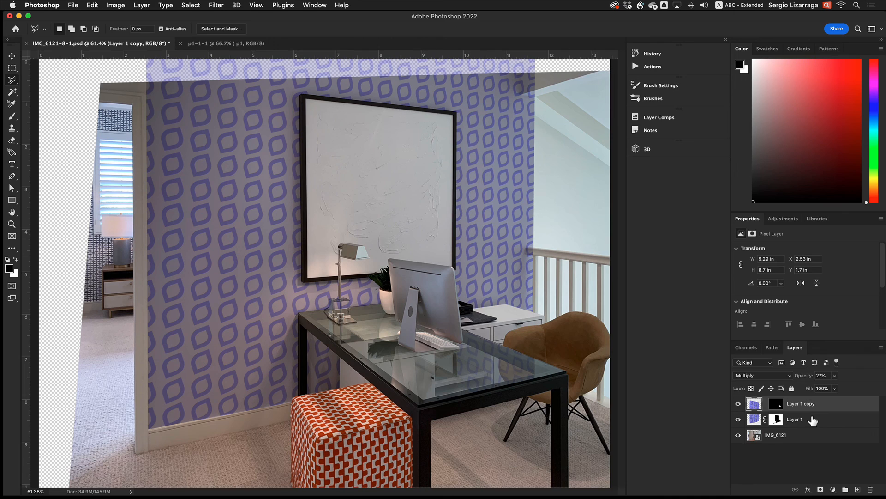
Try to merge the wallpaper layer and its reflection copy with their masks still attached, and undo the merge
left_click(812, 419, "shift")
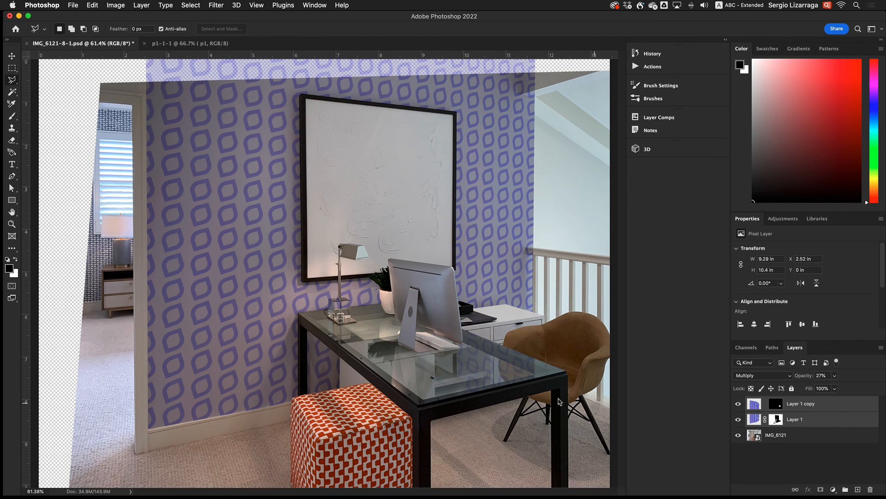
right_click(809, 420)
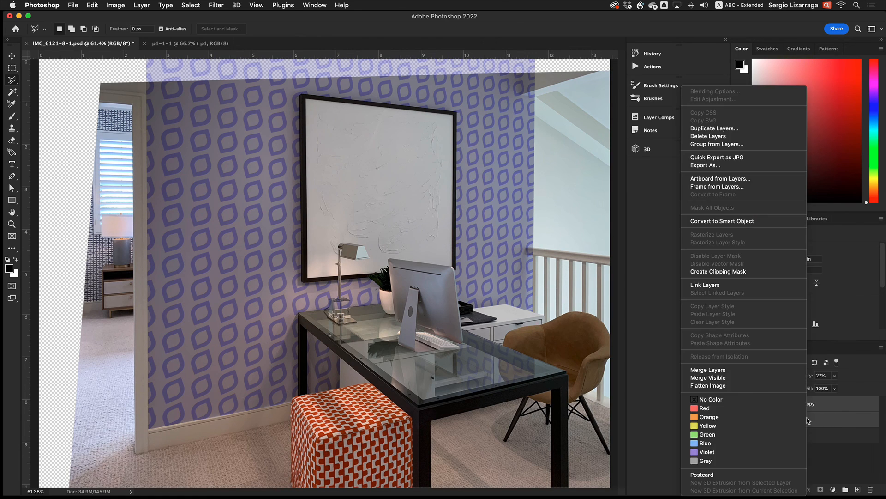
left_click(730, 370)
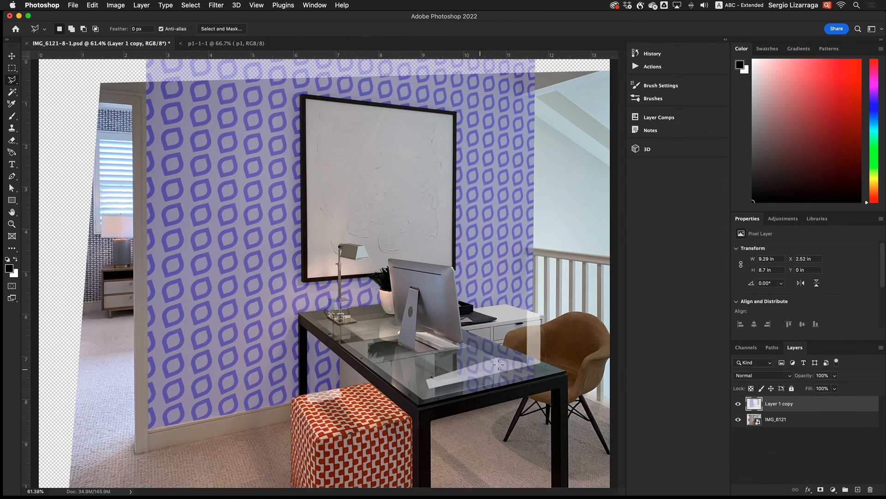
key("super+z")
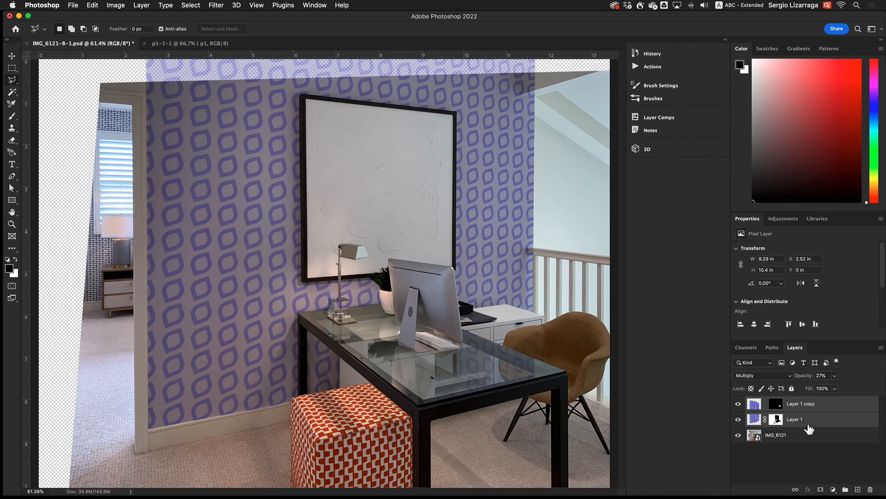
Apply the reflection copy's mask permanently to its pixels and check the cropped reflection with the other two layers briefly hidden
left_click_drag(778, 406, 871, 490)
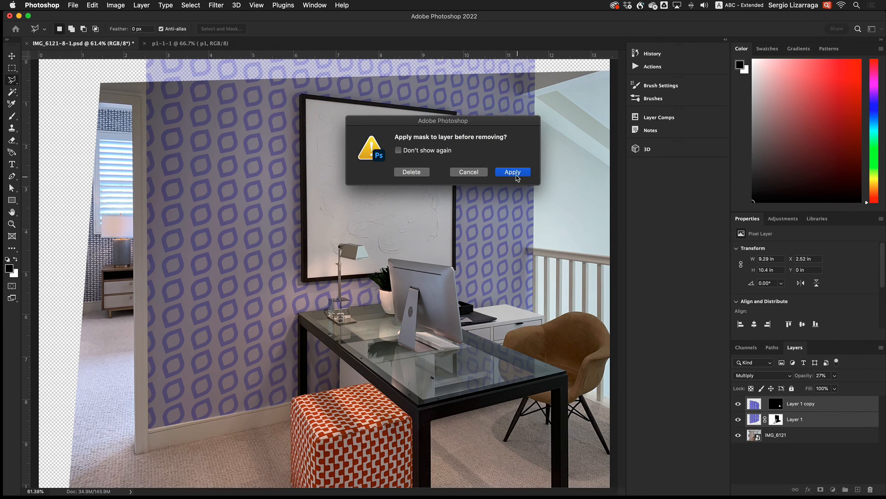
left_click(514, 173)
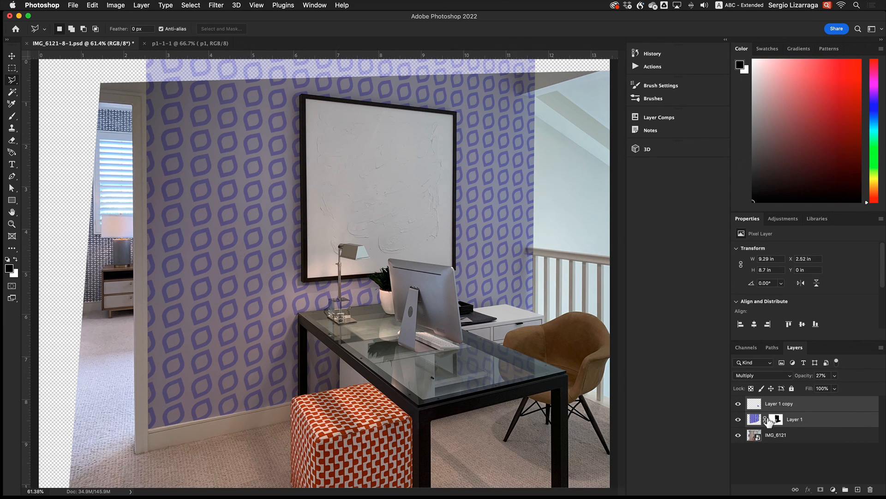
left_click(739, 419)
left_click(739, 435)
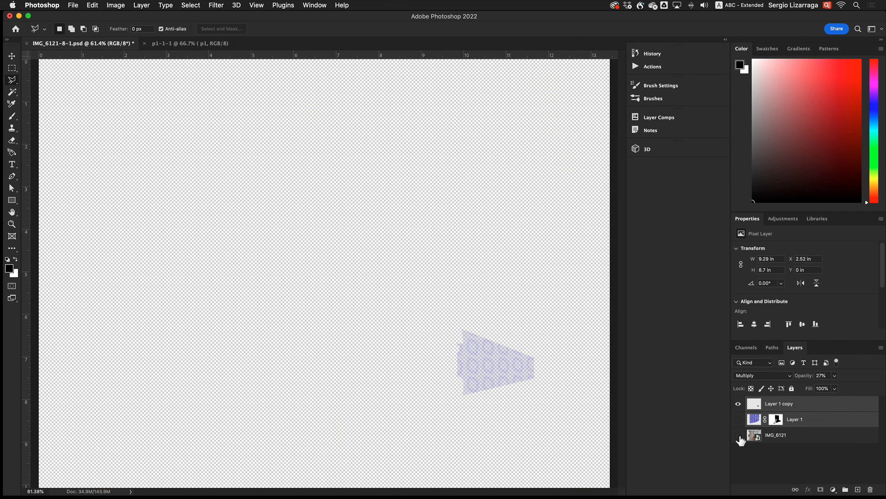
left_click(739, 435)
left_click(739, 419)
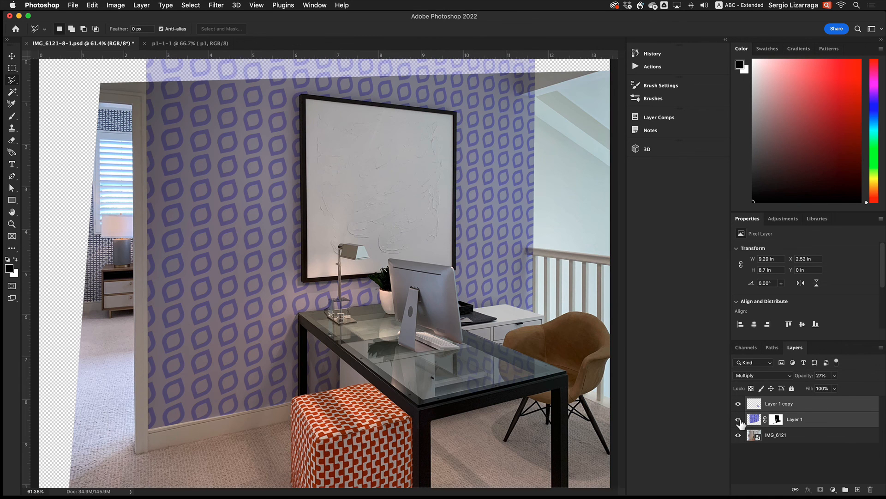
Apply Layer 1's mask permanently to its pixels and isolate the layer by hiding the reflection copy and the room photo
left_click(793, 421)
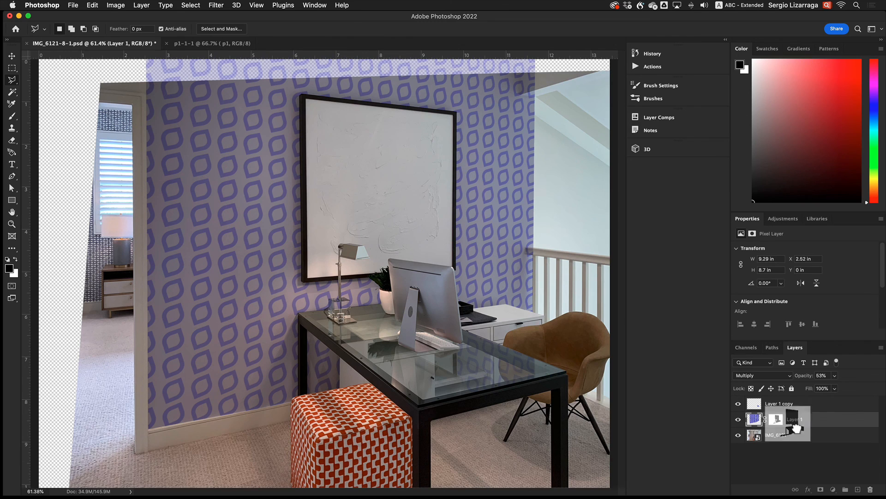
left_click_drag(776, 419, 870, 493)
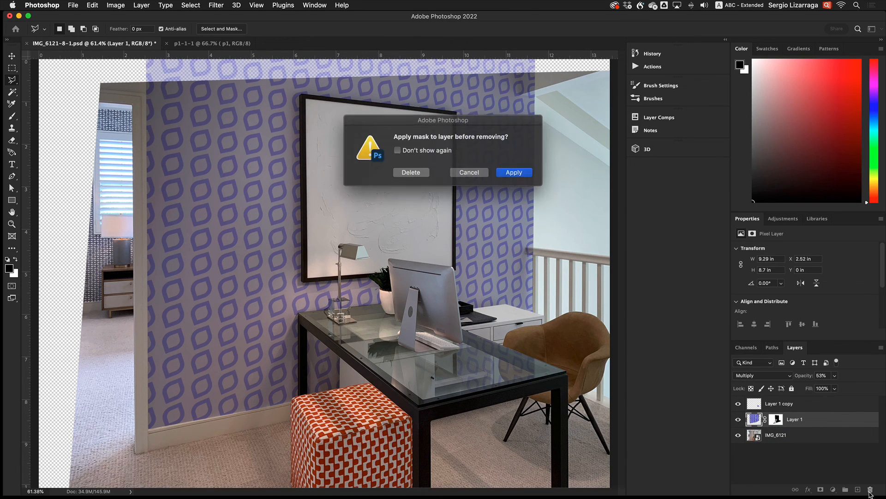
left_click(506, 173)
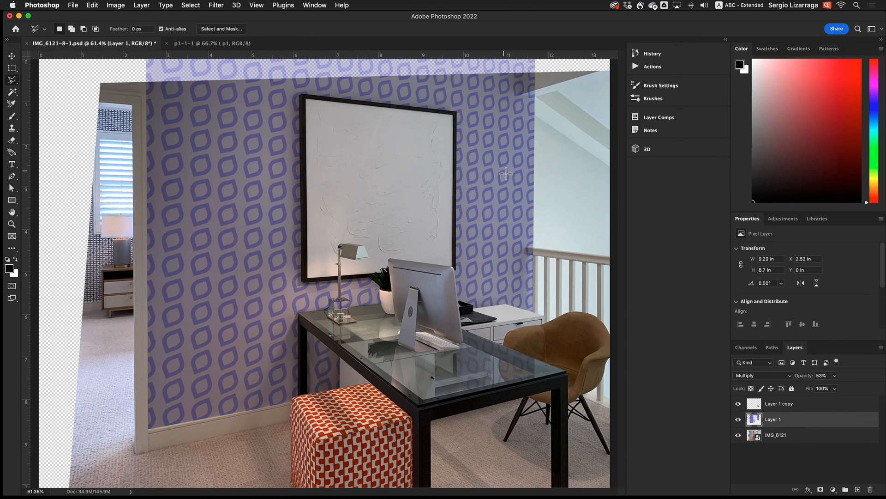
left_click(737, 403)
left_click(739, 435)
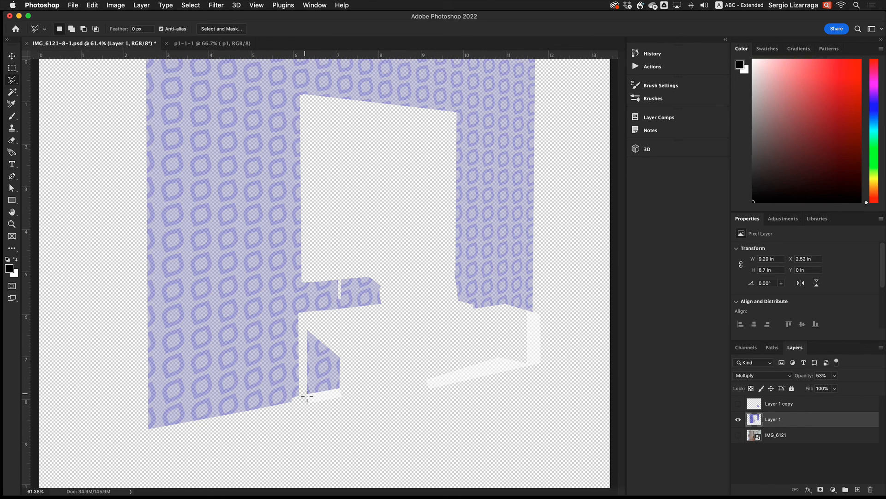
left_click(332, 393)
key("super+minus")
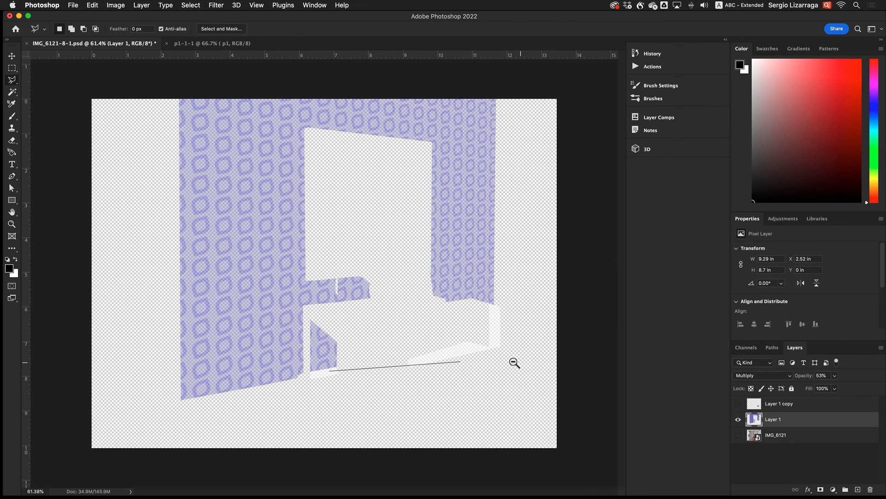
key("super+minus")
key("super+minus")
key("super+minus")
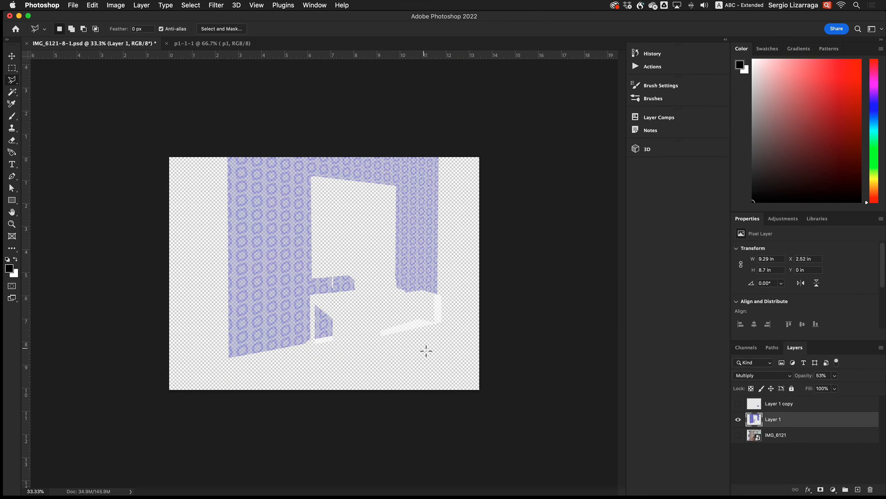
Enclose the stray white remnants below the wallpaper pattern on Layer 1 in a Polygonal Lasso selection, delete them and deselect
key("super+space")
left_click_drag(390, 309, 452, 344)
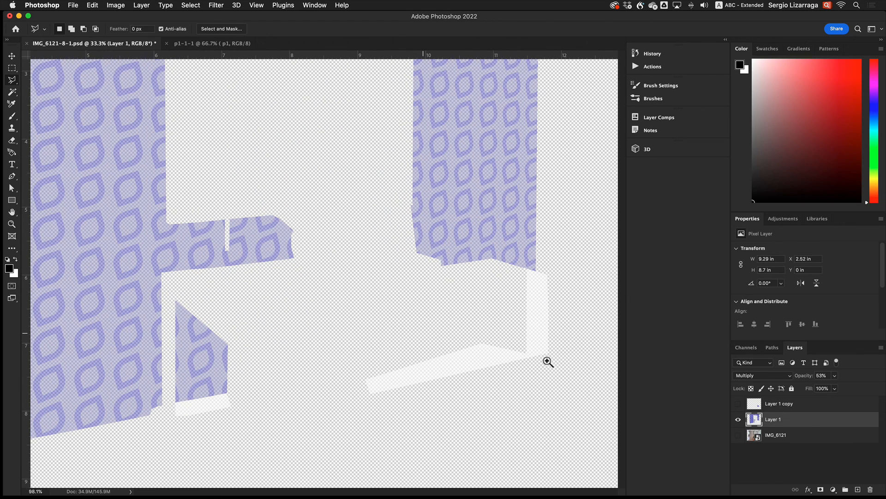
left_click(515, 265)
left_click(560, 278)
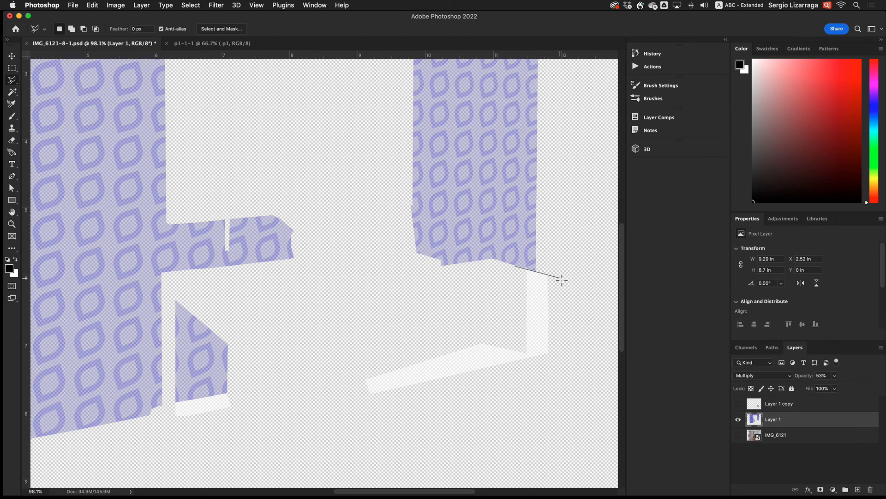
left_click(595, 375)
left_click(405, 432)
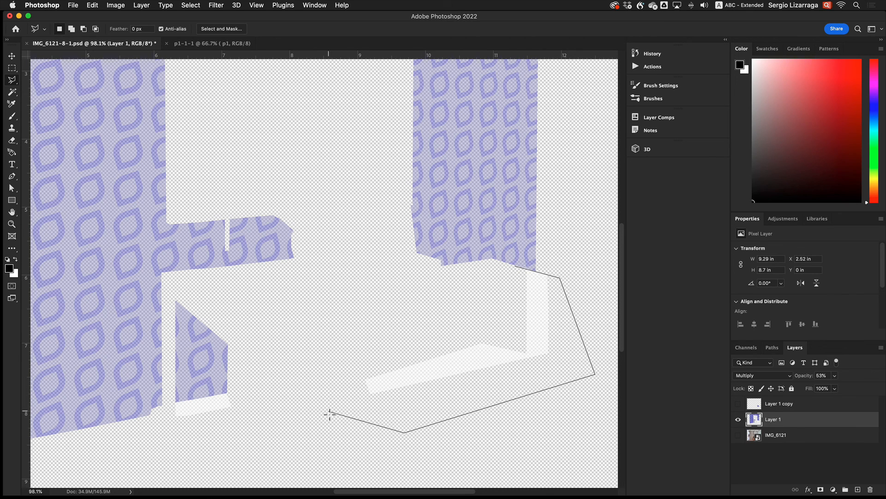
left_click(311, 415)
left_click(154, 438)
left_click(173, 401)
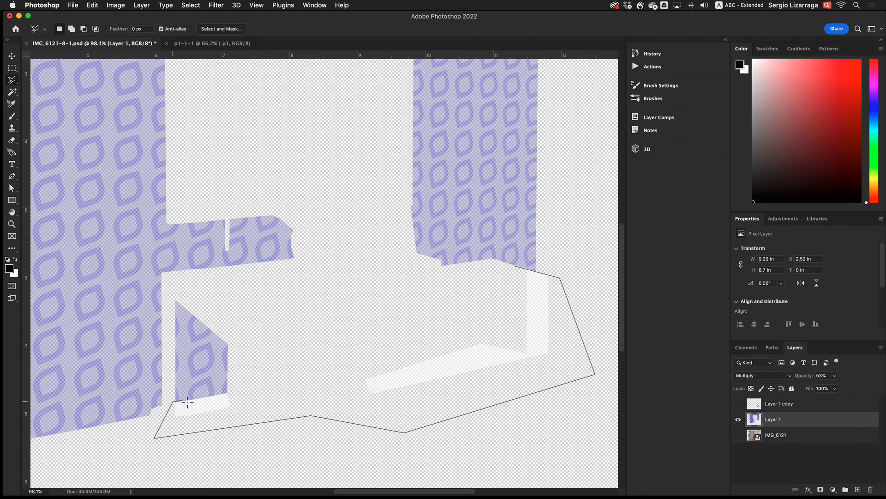
left_click(241, 391)
left_click(424, 296)
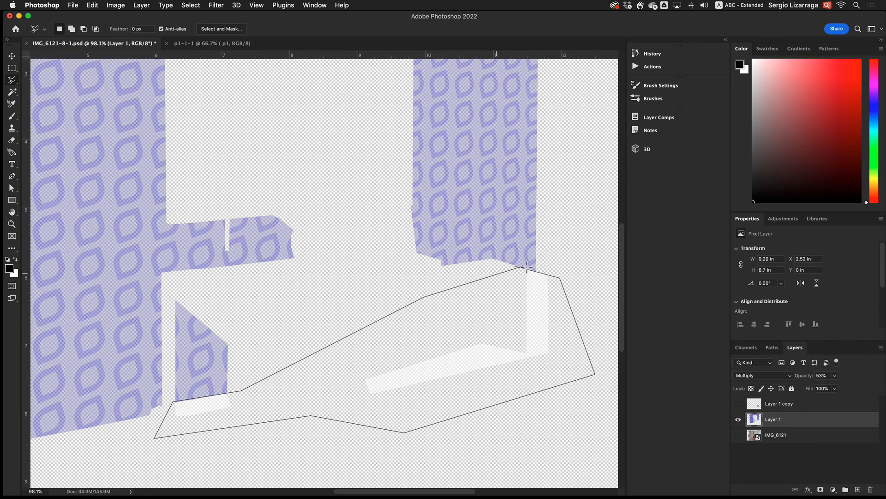
left_click(515, 268)
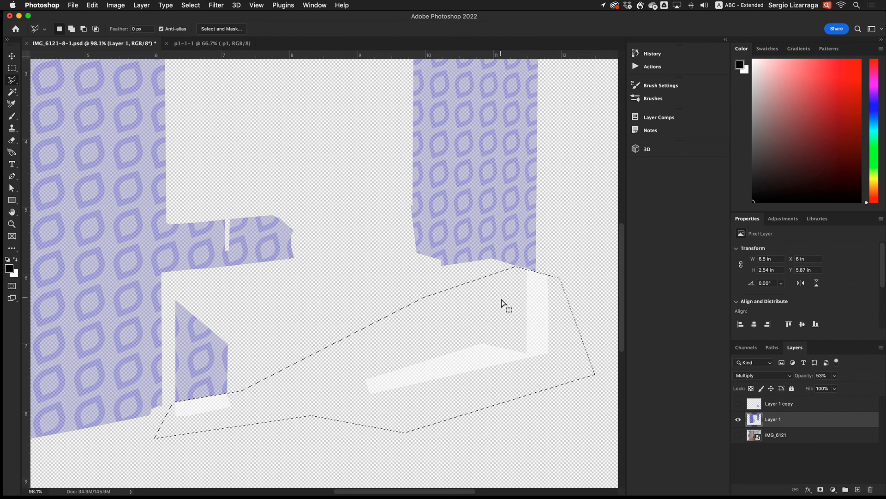
key("Delete")
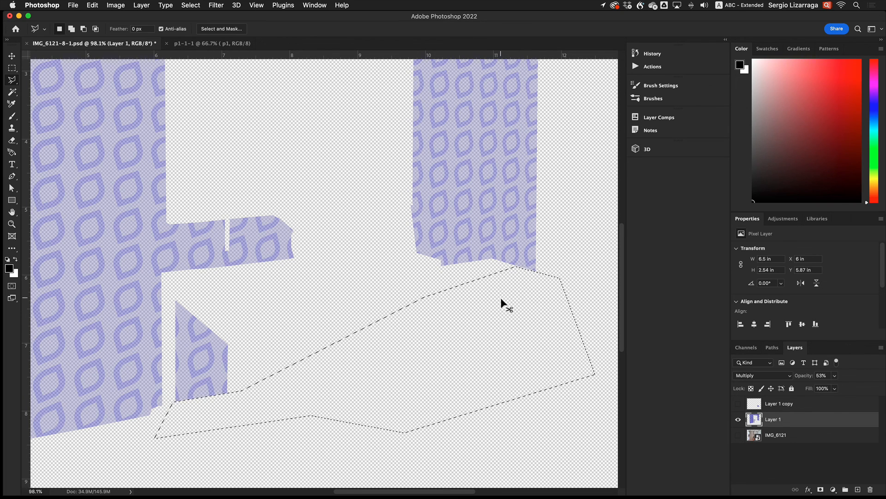
key("super+d")
Show the reflection copy and the room photo layer again and save the document
key("super+0")
left_click(439, 331, "alt+super")
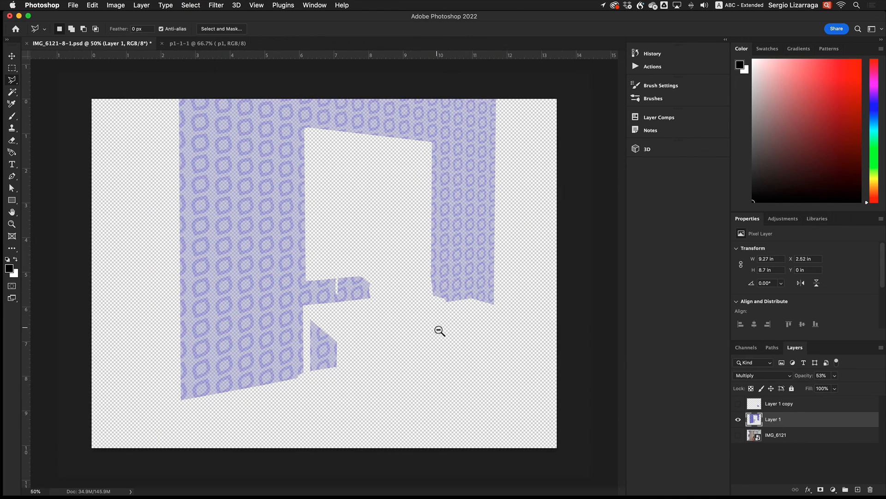
left_click(738, 404)
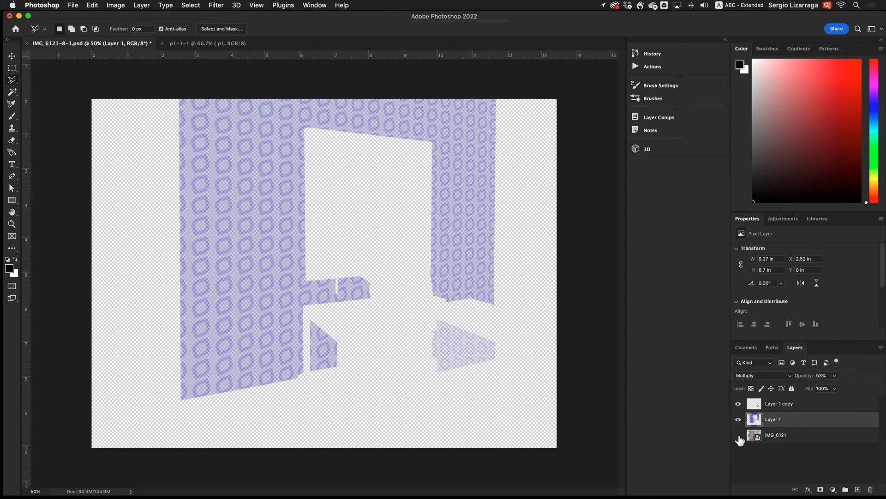
left_click(738, 435)
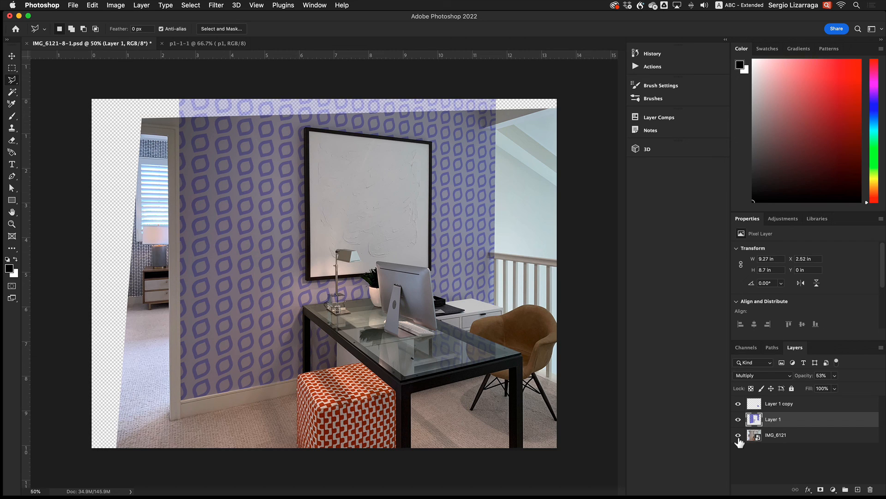
key("super+s")
Merge Layer 1 and the reflection copy into a single wallpaper layer
left_click(774, 405)
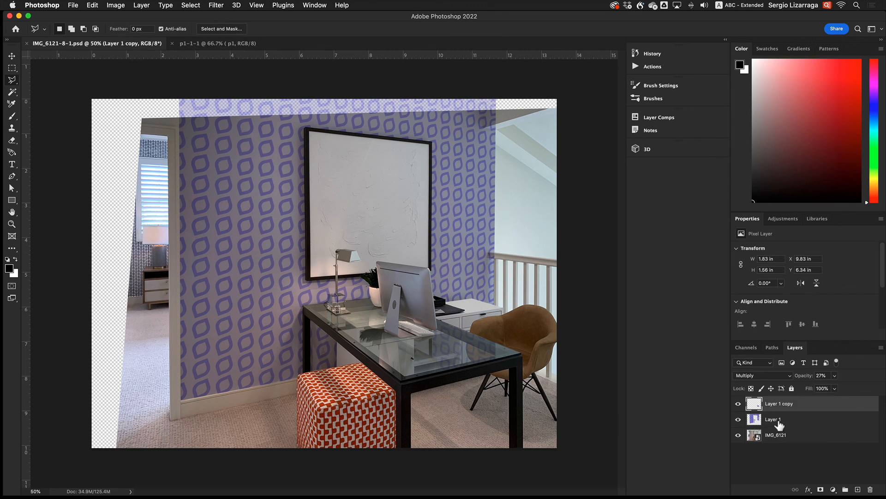
left_click(776, 421, "shift")
right_click(775, 419)
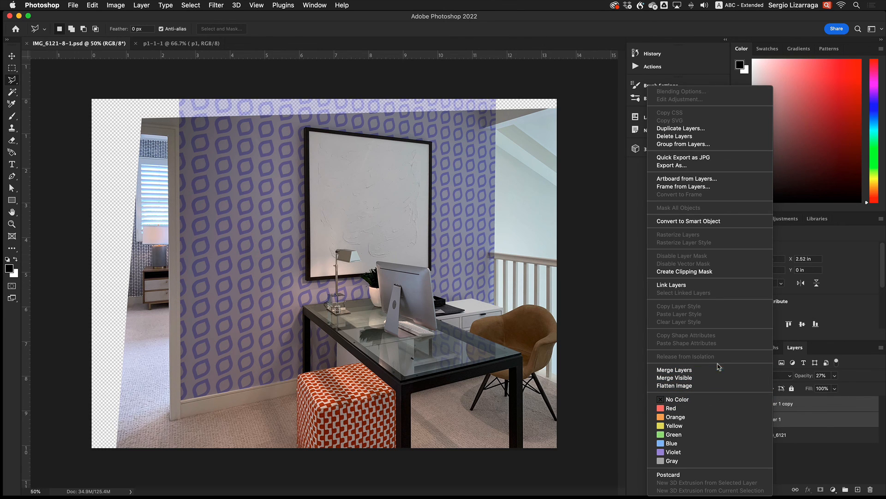
left_click(674, 370)
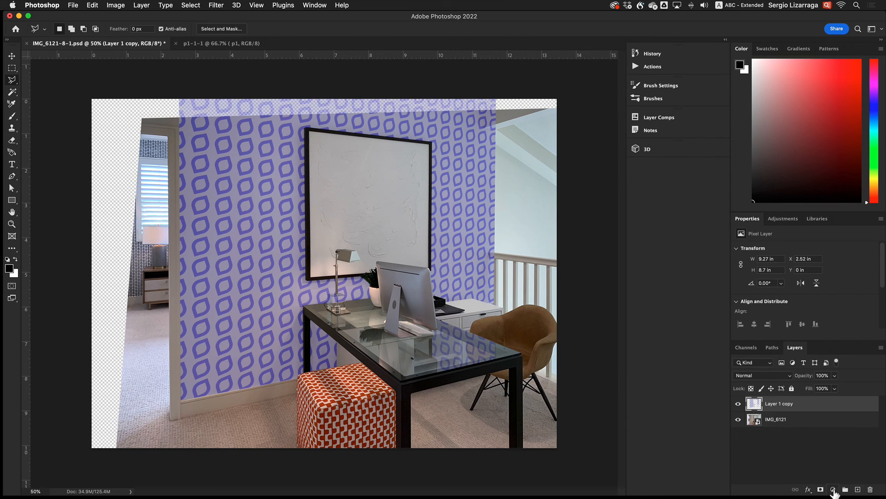
Add a Hue/Saturation adjustment layer with hue -61 above the merged wallpaper and clip it to that layer only
left_click(833, 489)
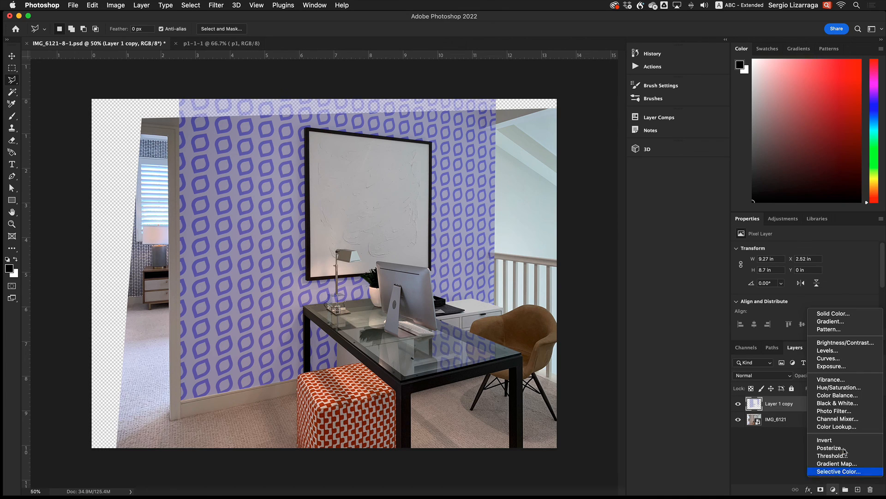
left_click(846, 390)
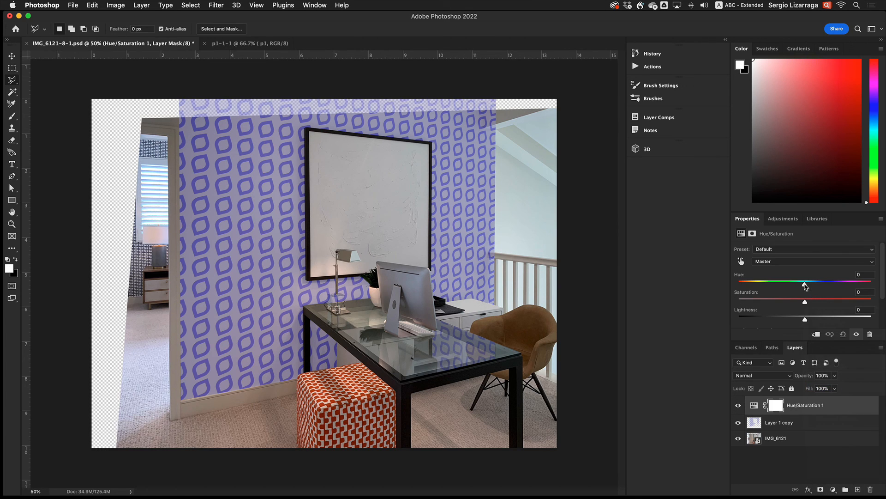
left_click_drag(805, 285, 775, 291)
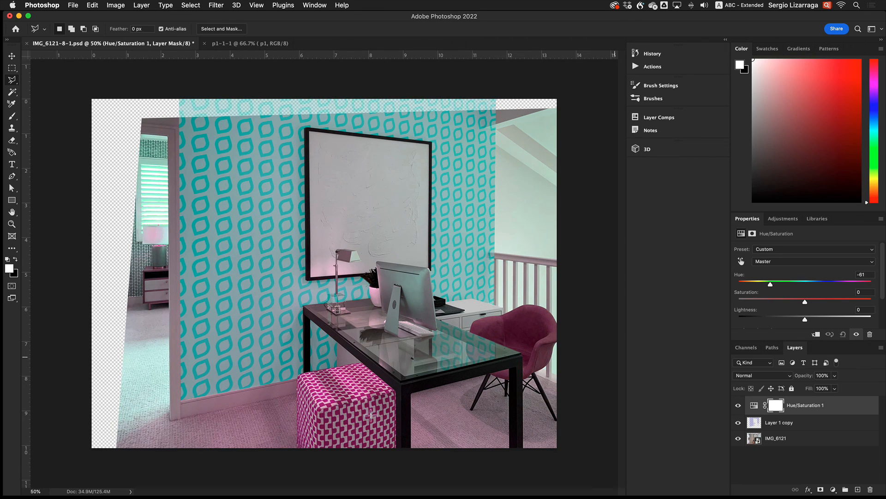
left_click(795, 413, "alt")
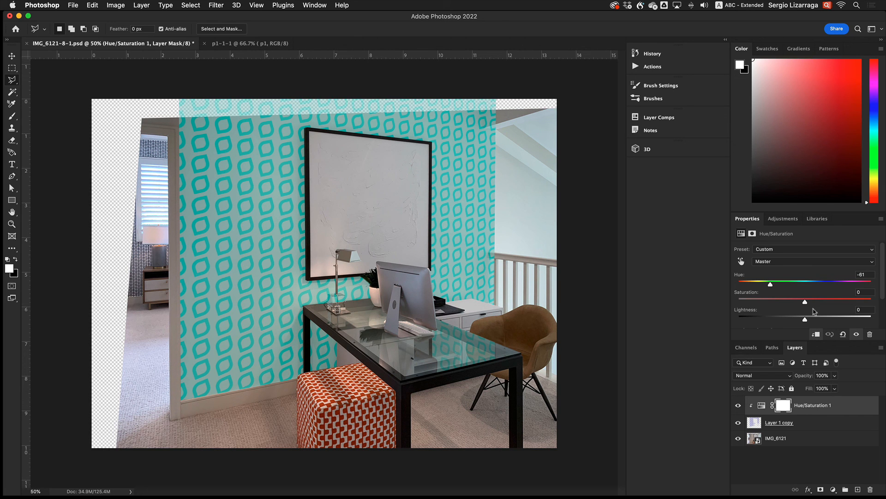
Set the clipped Hue/Saturation adjustment to hue -12 and saturation -74, and make the merged wallpaper layer active
left_click_drag(771, 285, 757, 305)
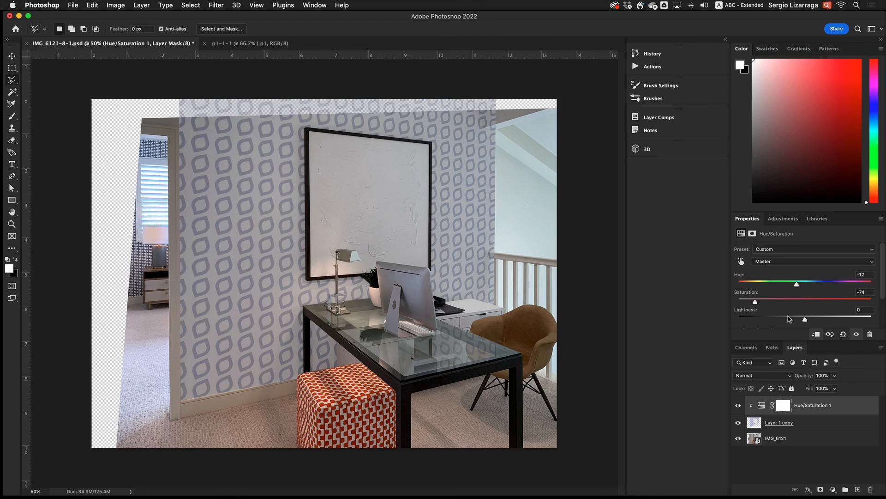
left_click(806, 427)
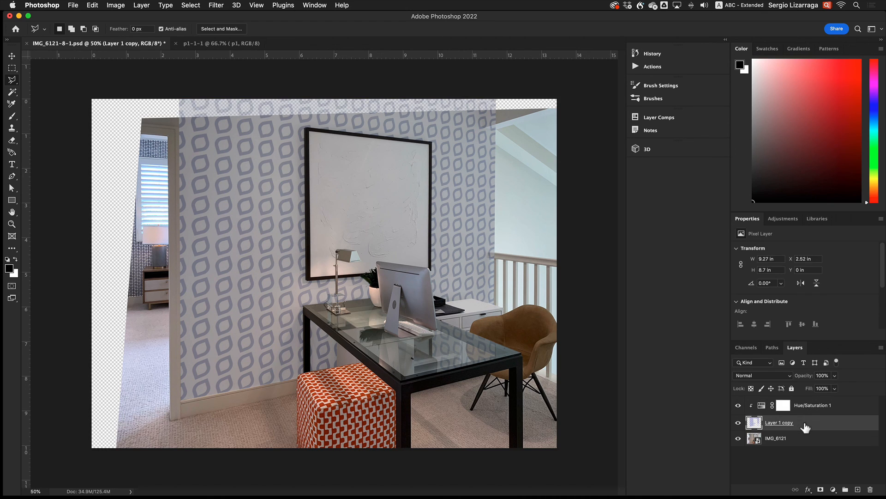
Set the merged wallpaper layer's blend mode to Multiply and save the document
left_click(786, 378)
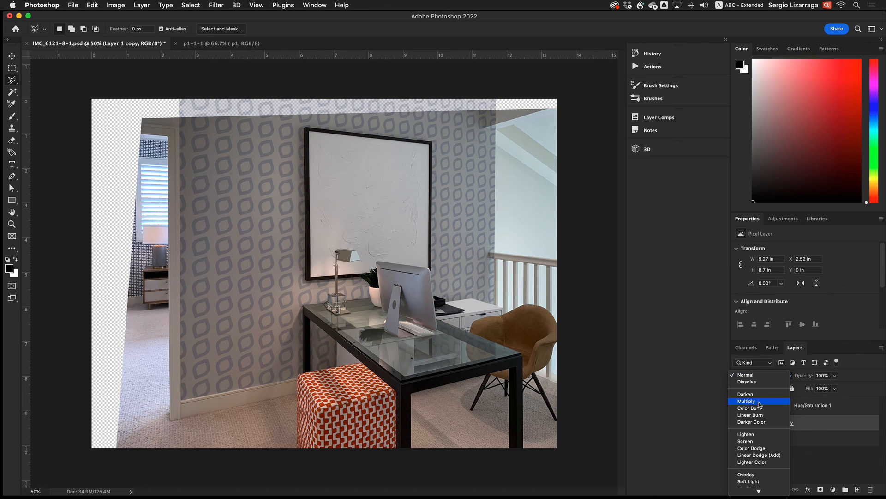
left_click(759, 402)
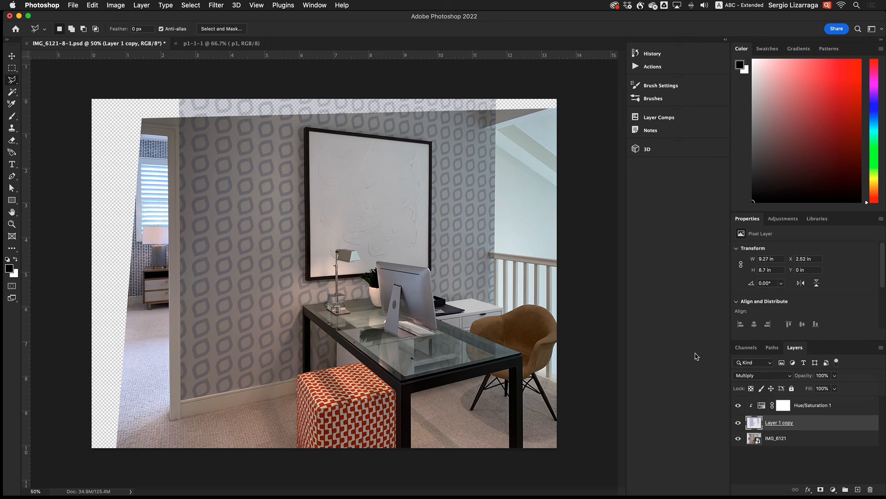
key("super+s")
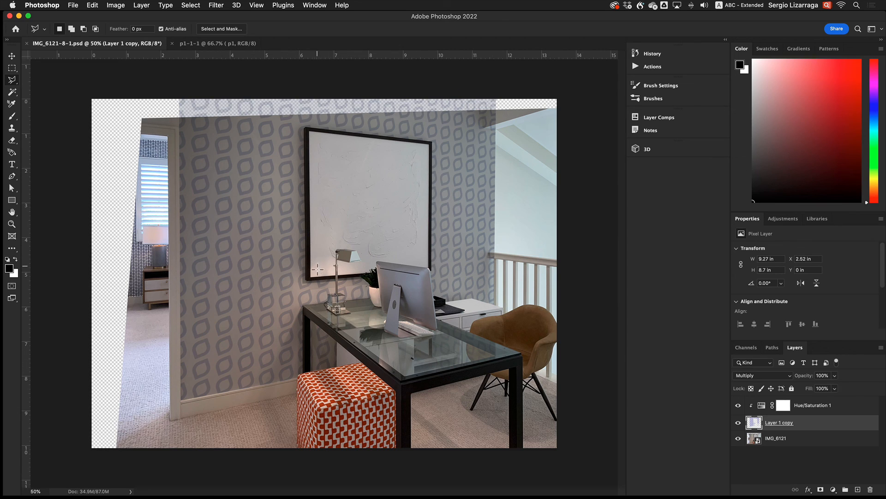
Convert the room photo, merged wallpaper and clipped Hue/Saturation layers together into a single smart object
left_click(792, 442)
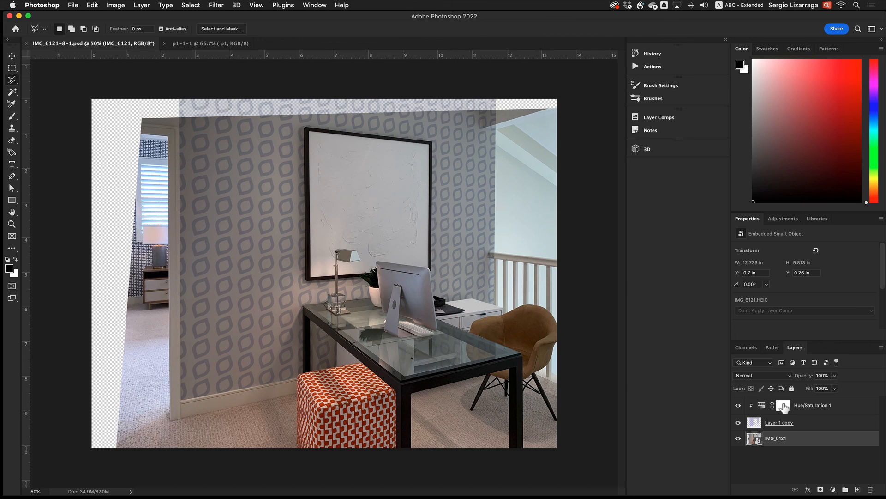
left_click(784, 406, "shift")
left_click(784, 405, "shift")
left_click(818, 408, "shift")
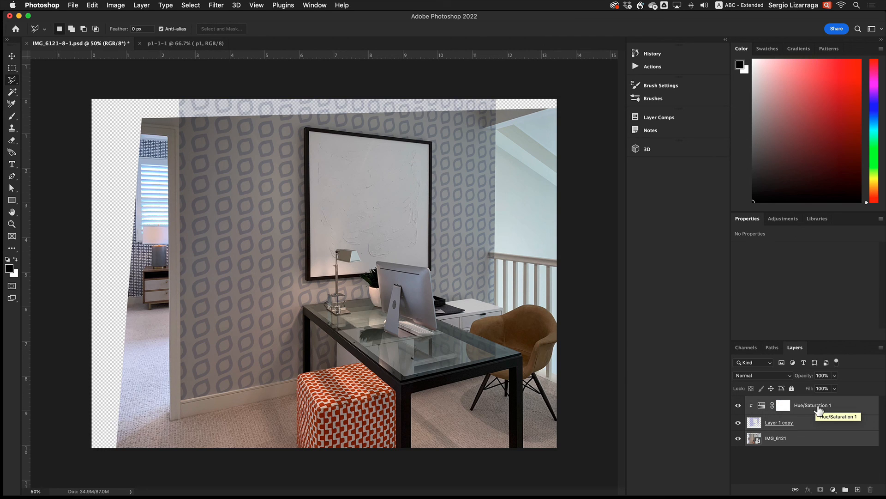
left_click(881, 348)
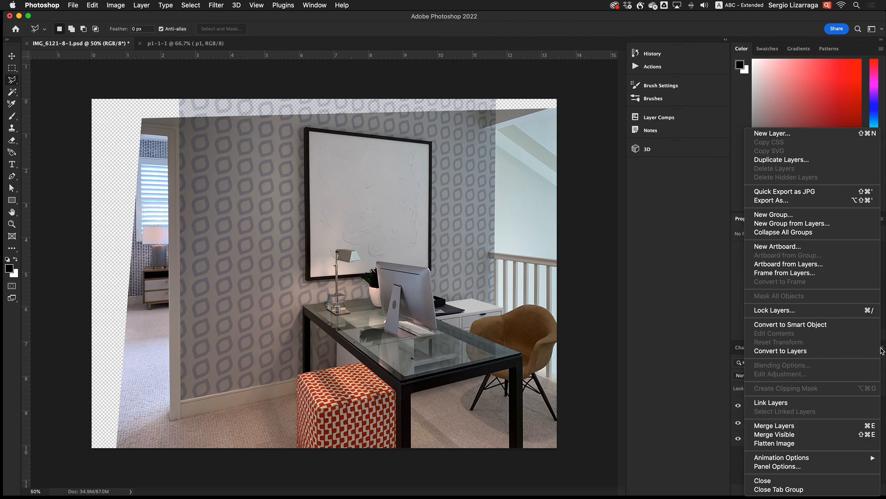
left_click(819, 325)
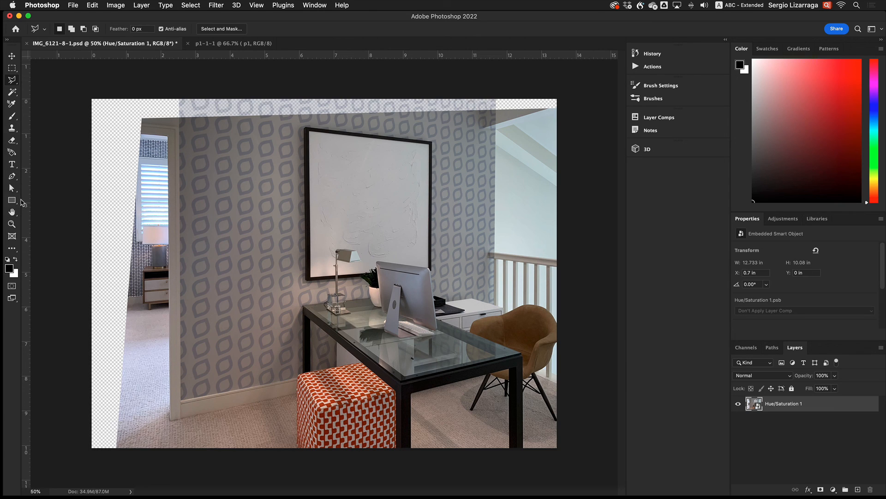
Crop the image at a 300:250 ratio to about 3200 × 2667 px around the wallpapered wall and desk, excluding the doorway and transparent edges
key("c")
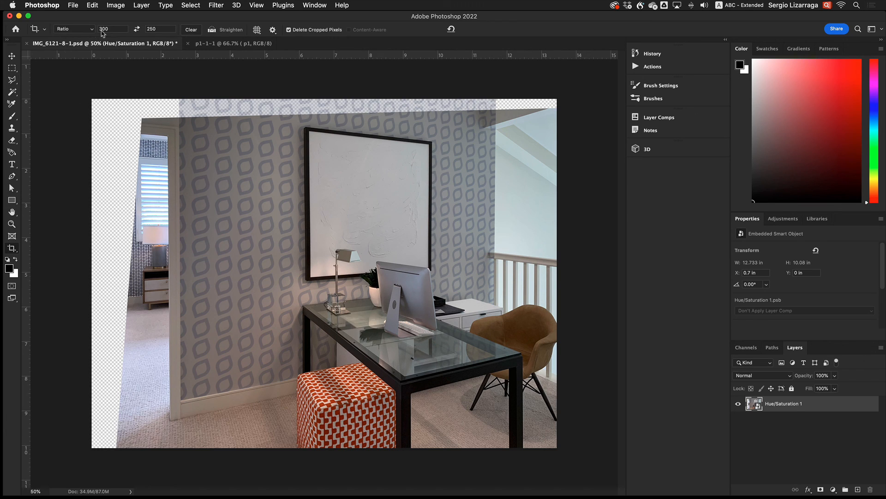
left_click(153, 29)
left_click_drag(179, 444, 542, 141)
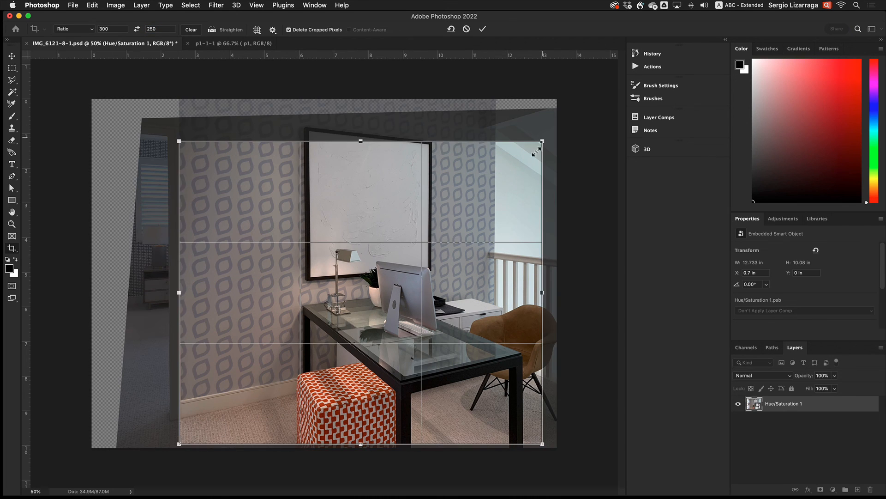
left_click_drag(362, 305, 364, 286)
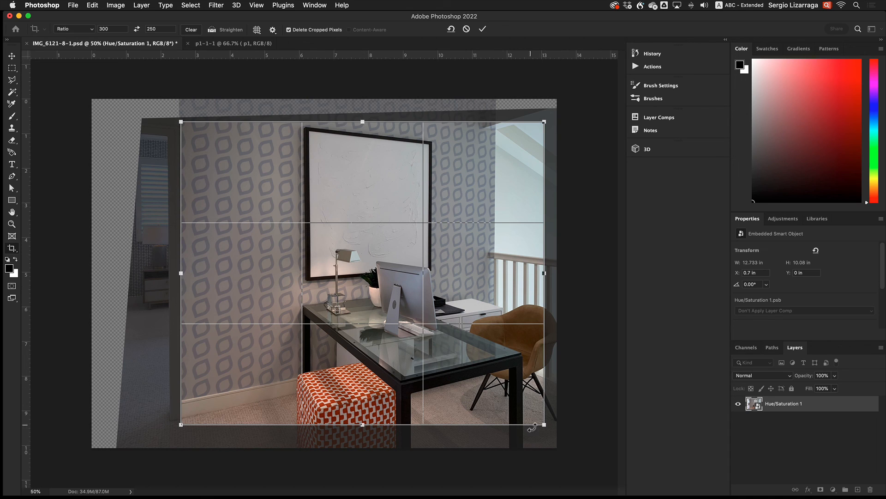
left_click_drag(544, 425, 557, 440)
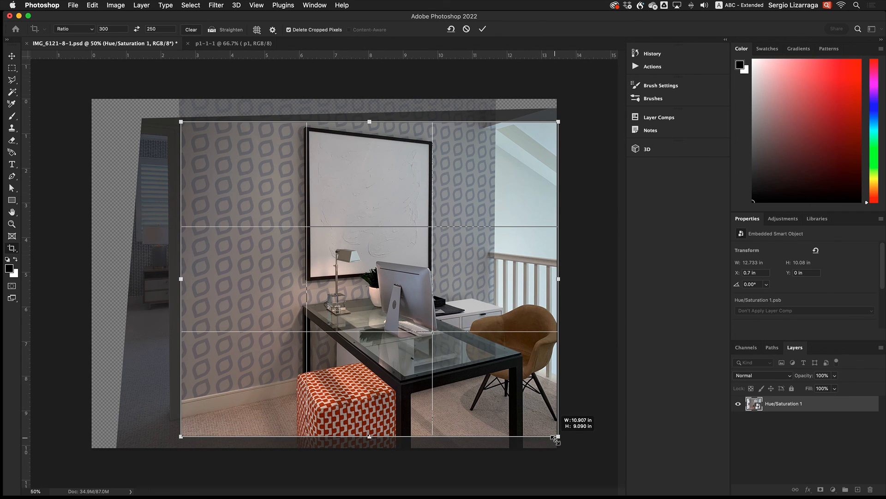
left_click_drag(556, 440, 418, 325)
left_click_drag(329, 253, 405, 341)
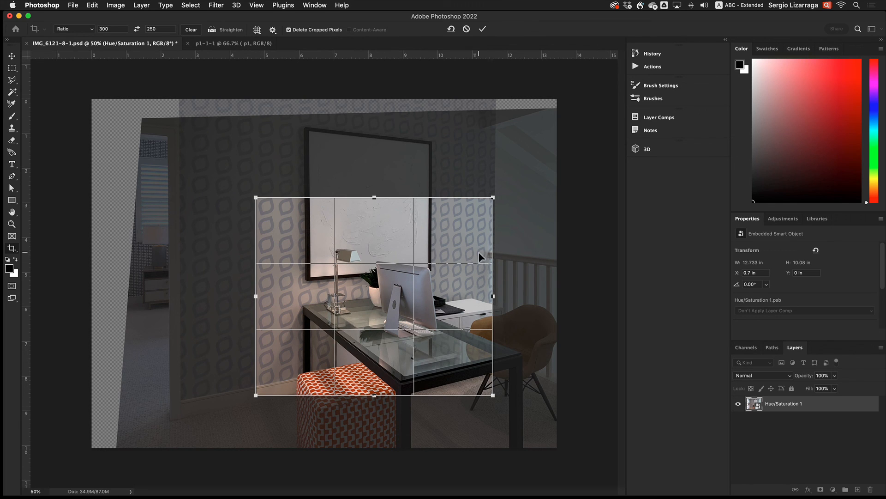
left_click_drag(295, 242, 226, 167)
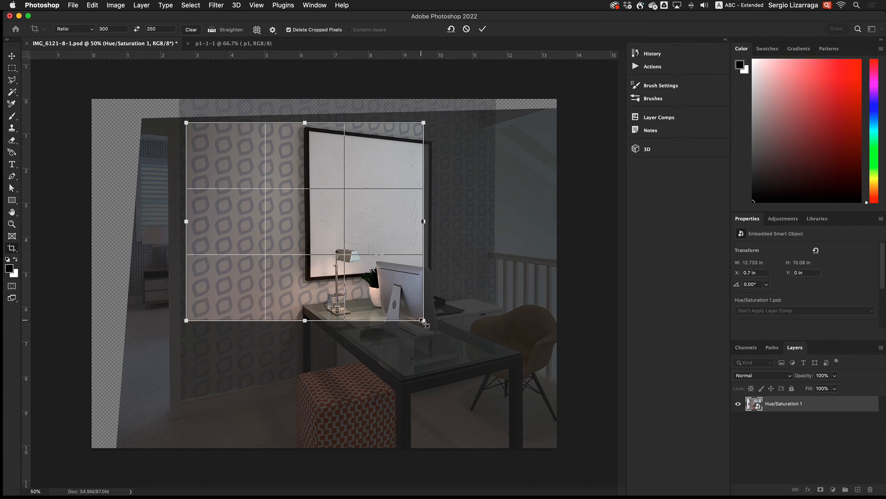
left_click_drag(424, 321, 554, 429)
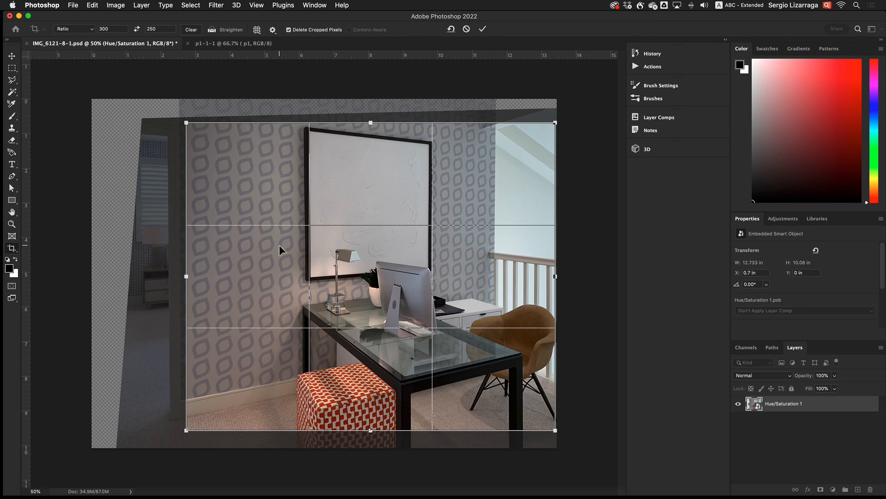
key("Return")
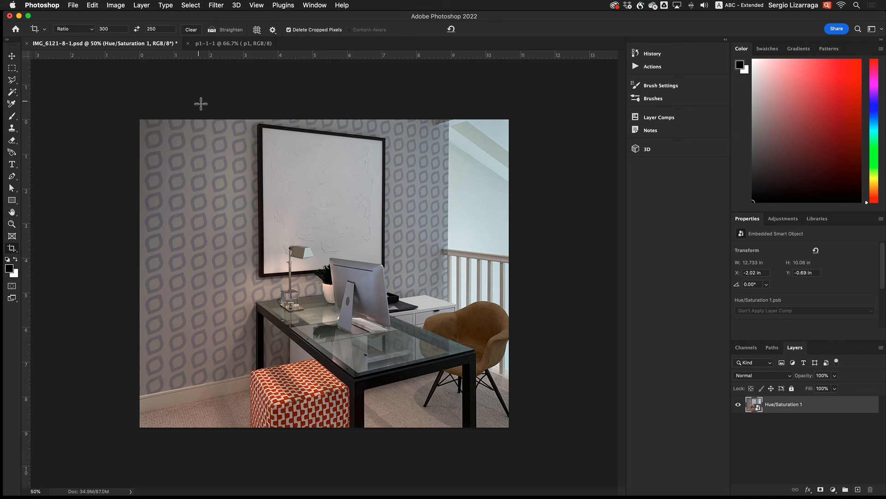
Resize the image to 600 × 500 pixels at a resolution of 72 pixels/inch
left_click(117, 5)
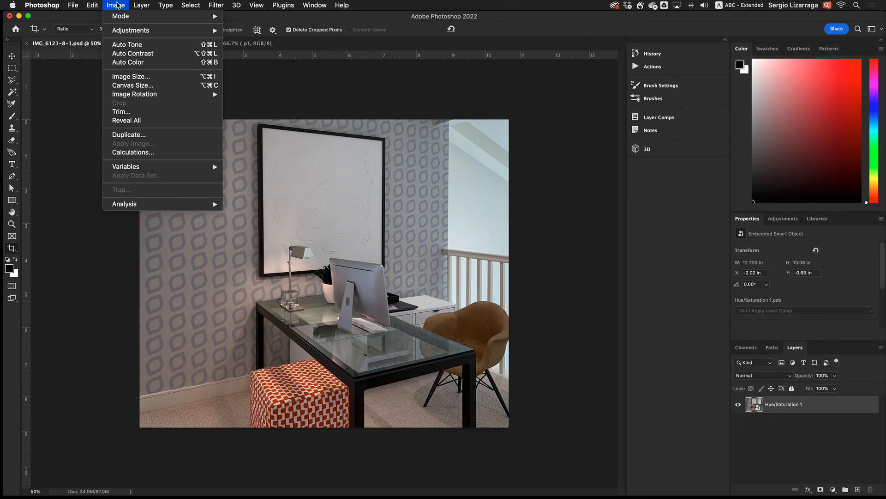
left_click(118, 5)
left_click(108, 4)
left_click(146, 77)
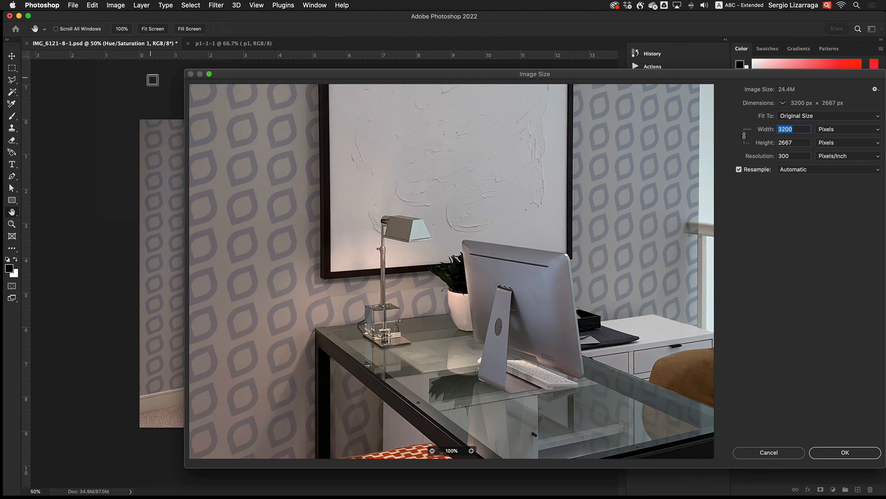
left_click_drag(579, 80, 490, 58)
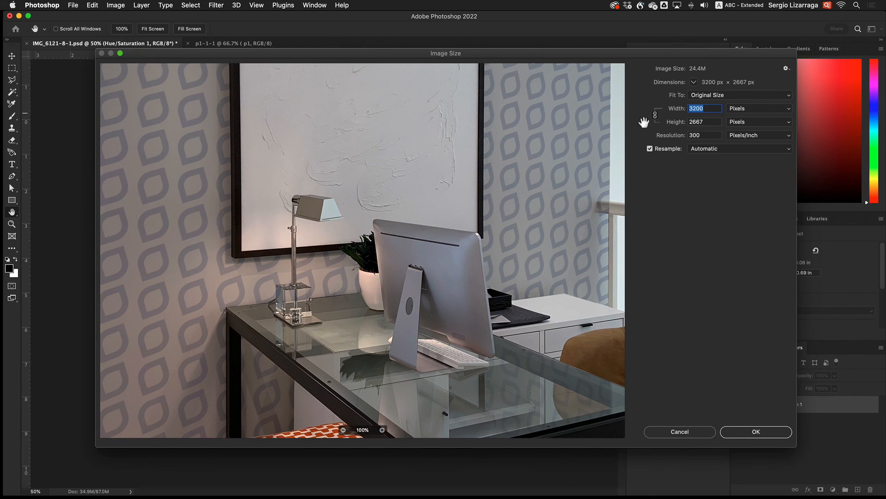
double_click(690, 107)
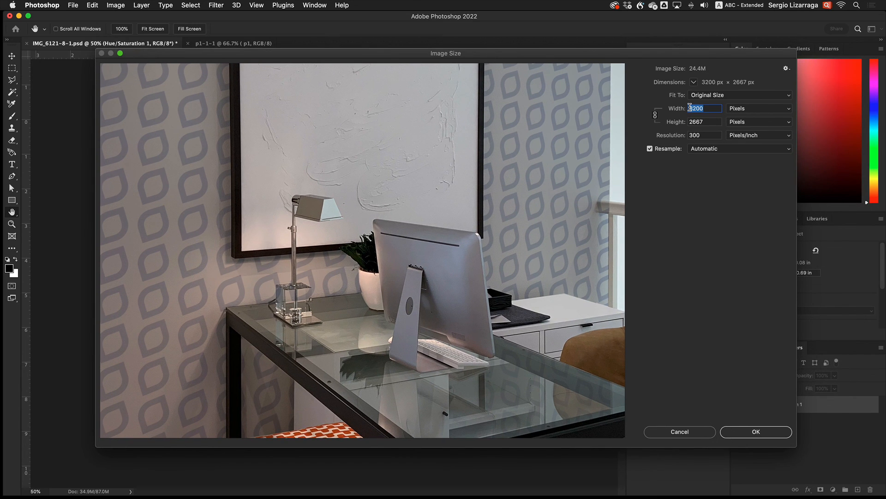
double_click(696, 136)
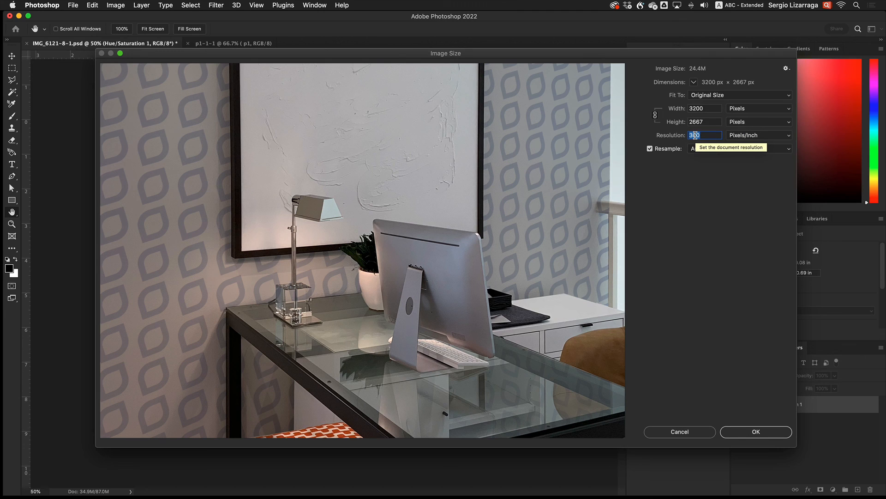
type("72")
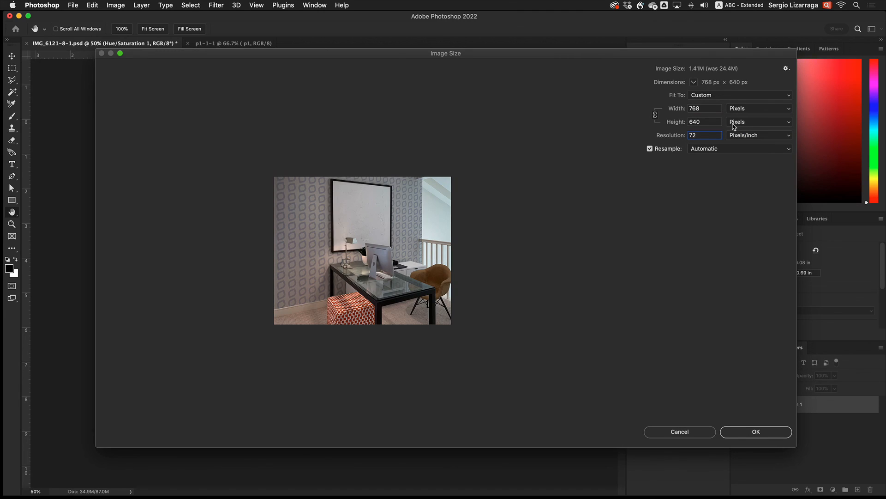
double_click(697, 121)
double_click(696, 108)
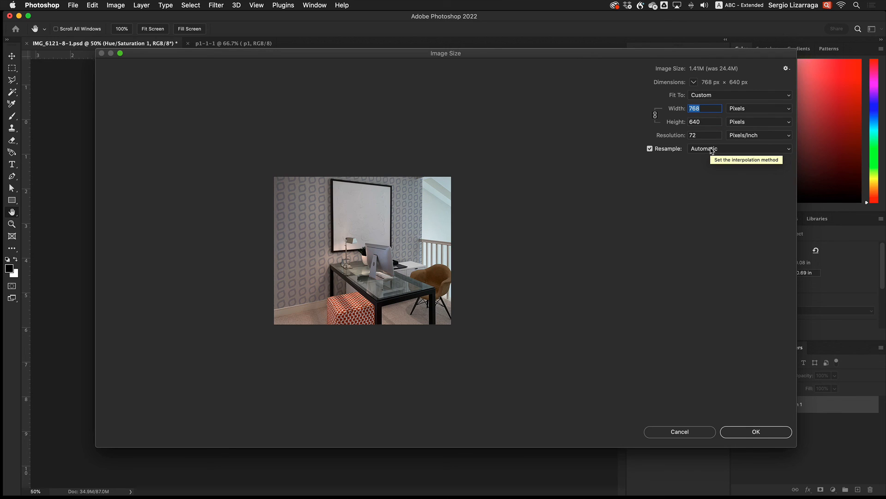
type("600")
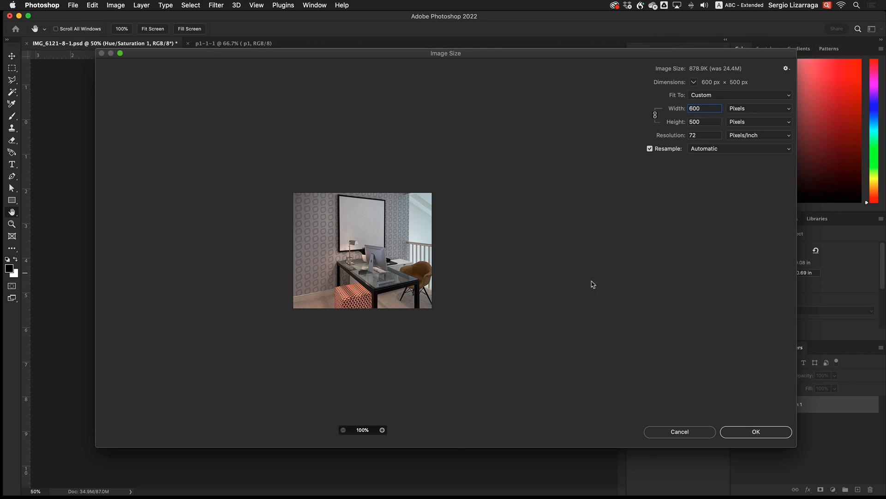
left_click(745, 431)
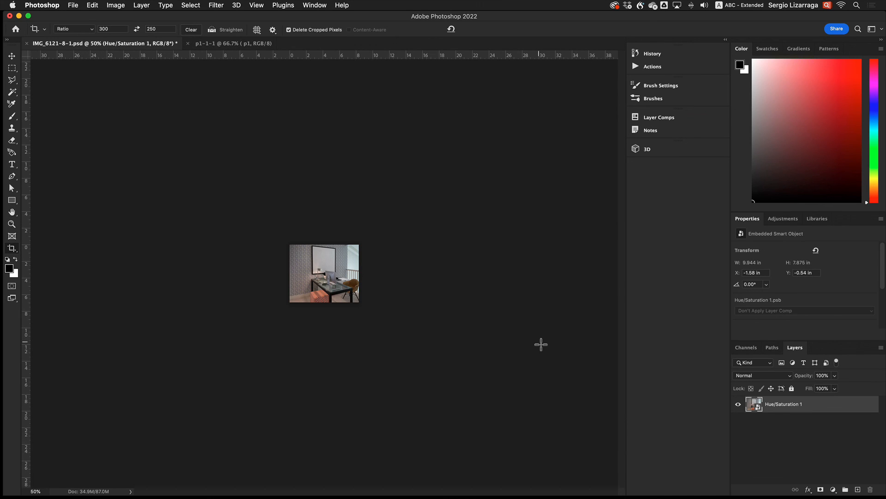
Rename the smart object layer as p1.png and open its contents for editing
double_click(785, 404)
type("p1.png")
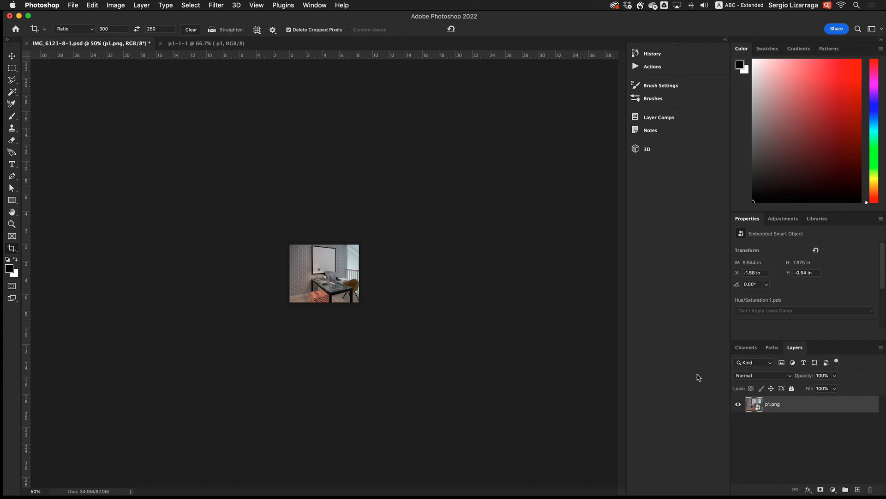
double_click(756, 406)
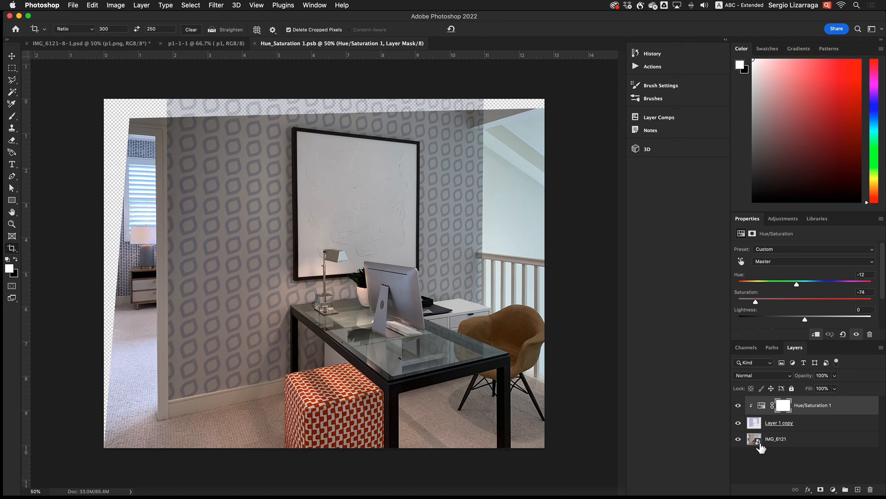
Raise the room photo's curve Darks to +84 in Camera Raw, and save and close the smart object's contents
double_click(757, 440)
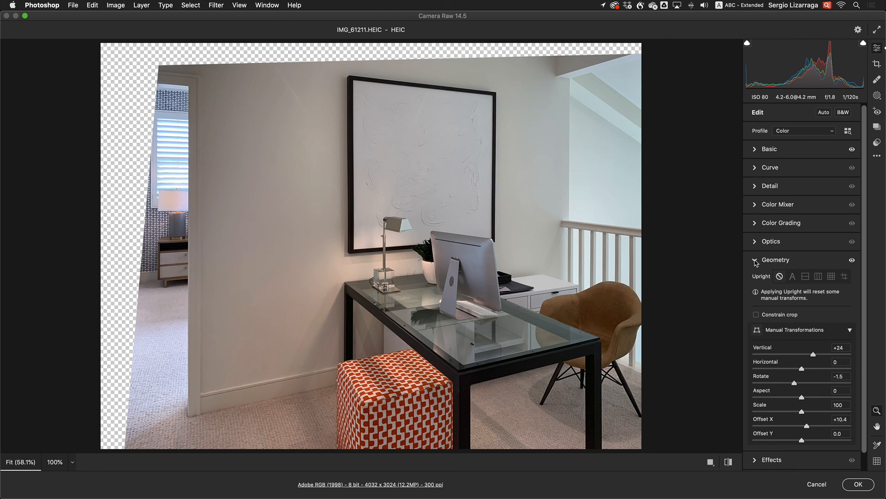
left_click(756, 261)
left_click(755, 242)
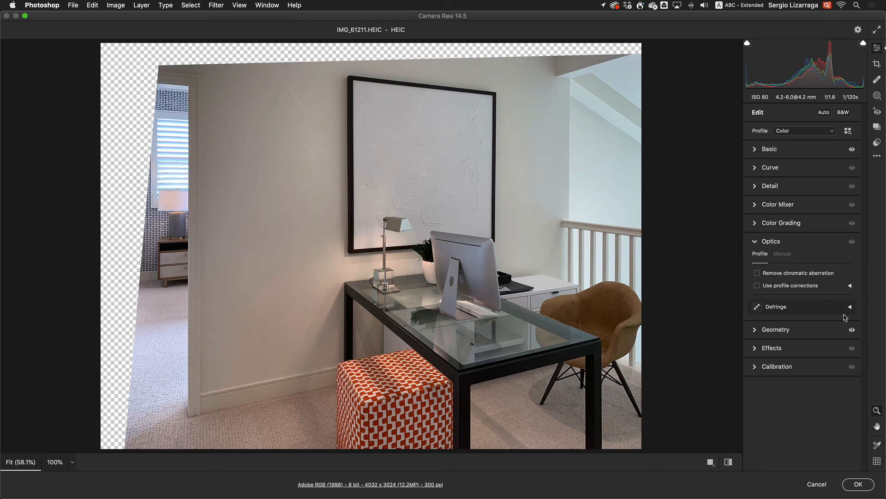
left_click(756, 243)
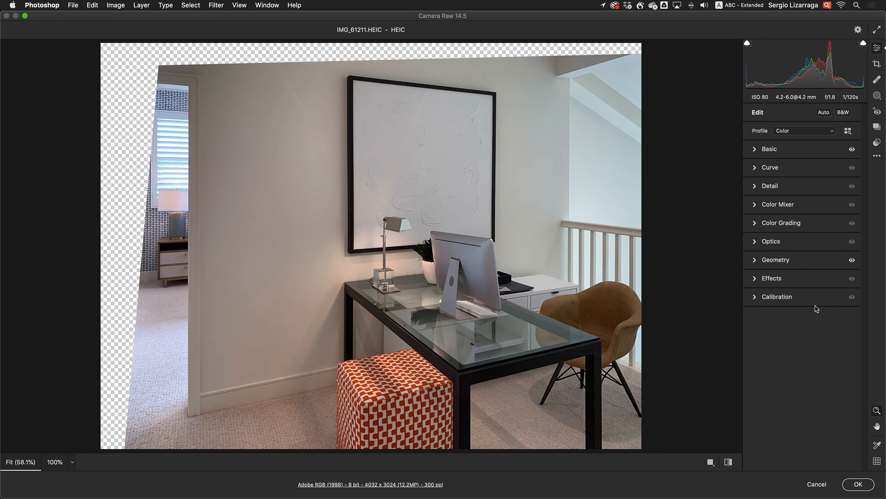
left_click(755, 168)
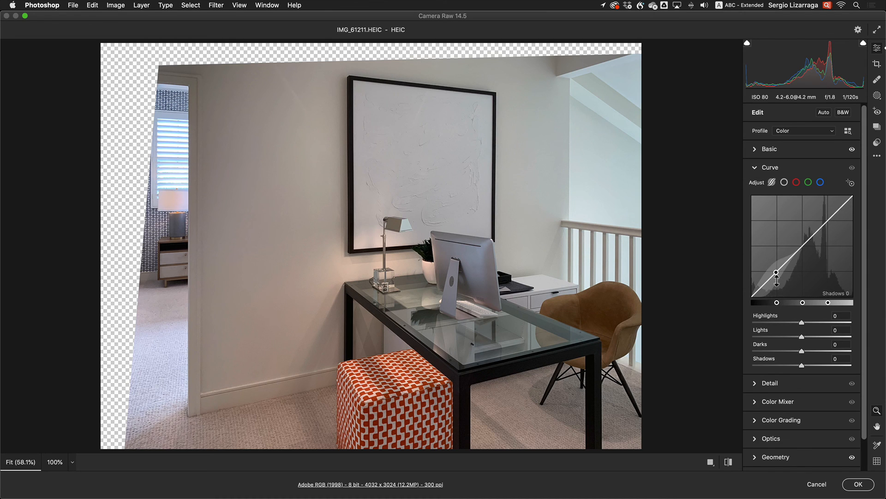
left_click_drag(792, 267, 794, 235)
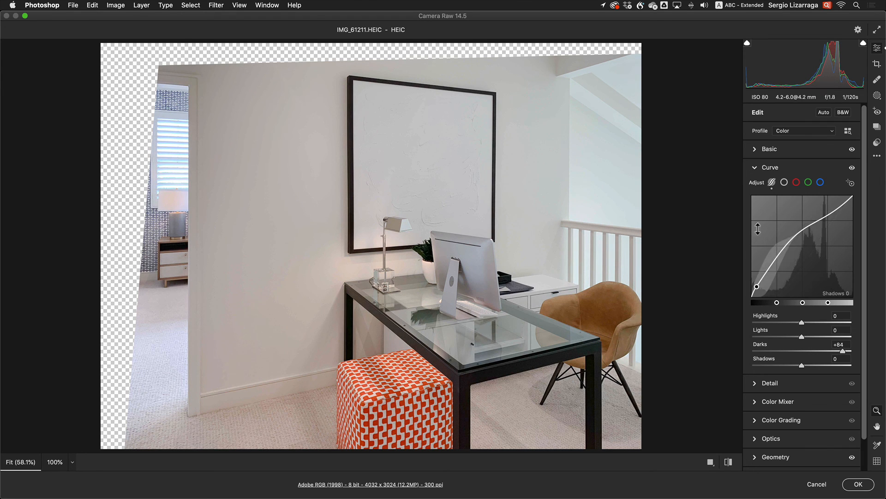
left_click(857, 485)
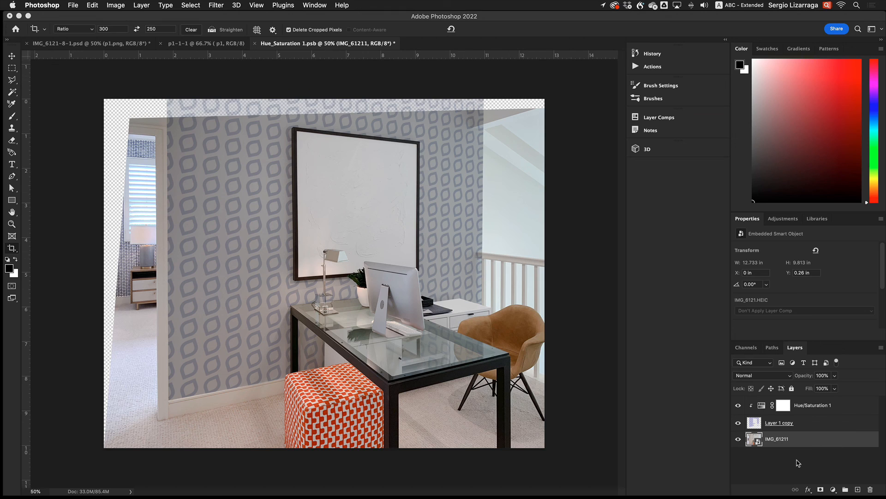
key("super+s")
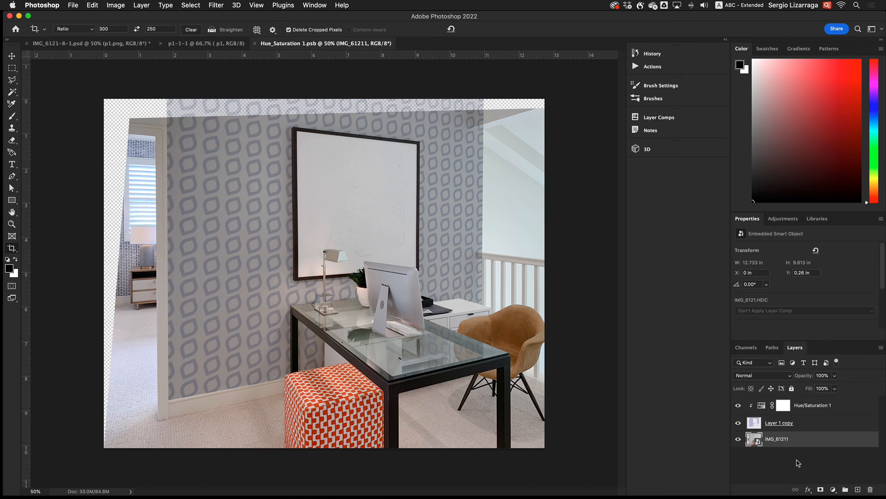
key("super+w")
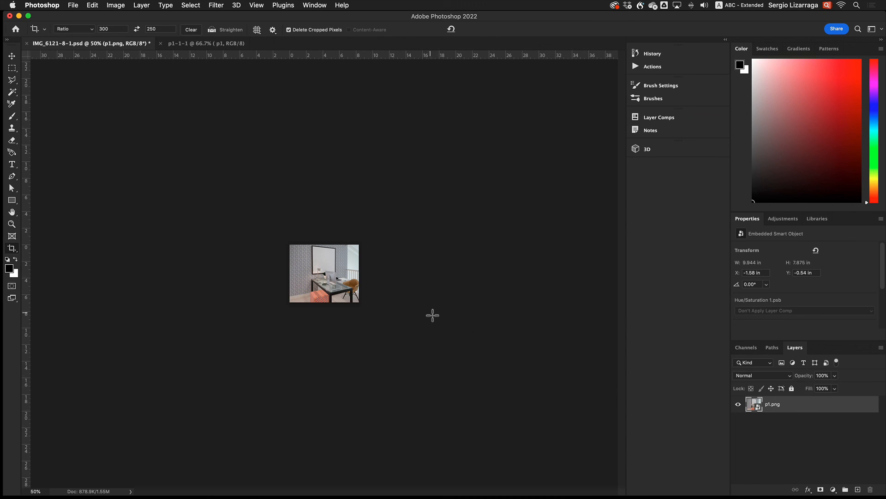
Turn on automatic image asset generation for IMG_6121-8-1.psd
left_click(74, 5)
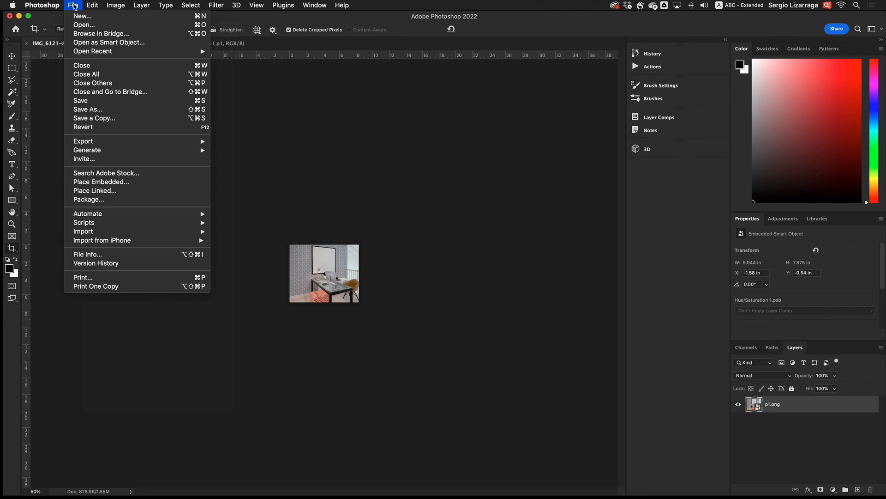
mouse_move(112, 149)
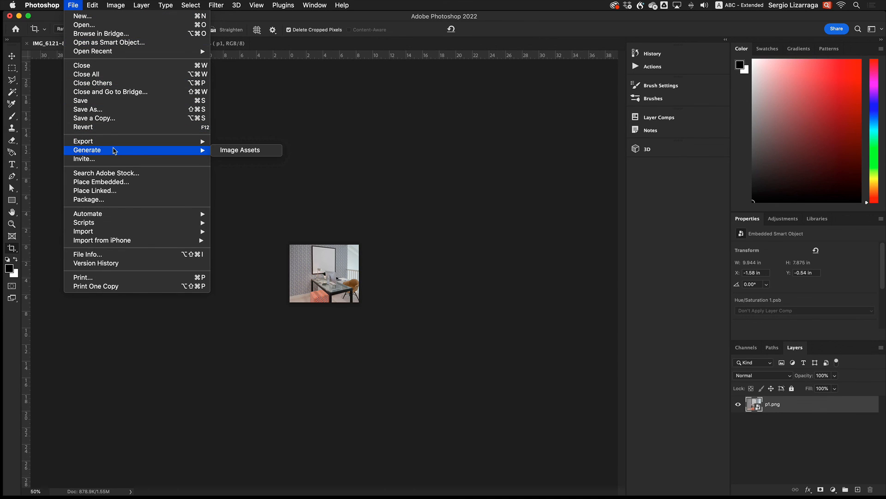
left_click(251, 152)
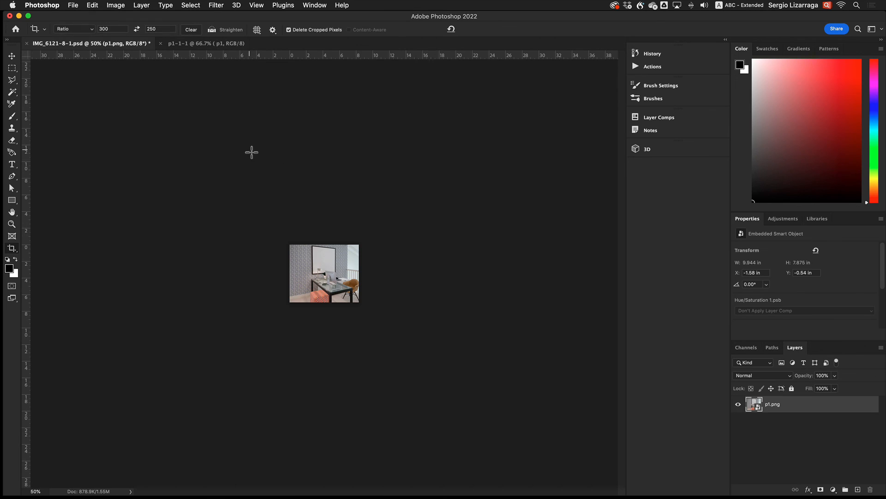
Switch to Finder and preview the generated p1.png inside the IMG_6121-8-1-assets folder
key("ctrl+Right")
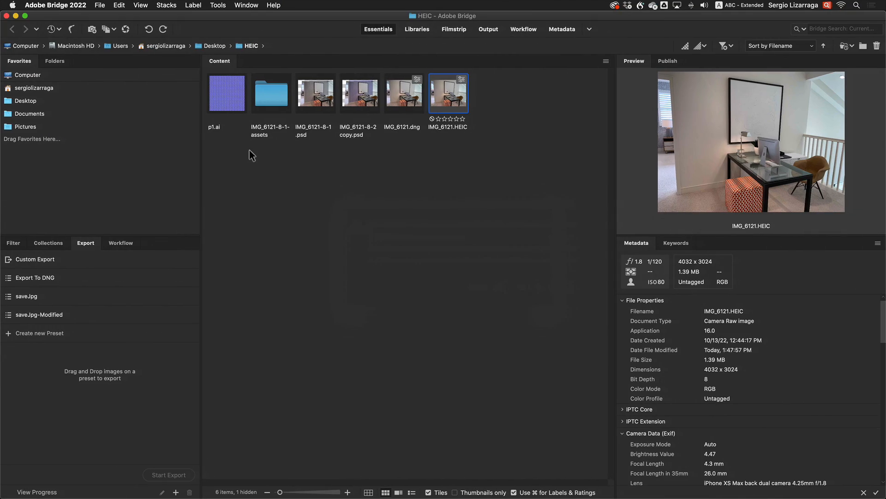
key("ctrl+Right")
left_click(392, 187)
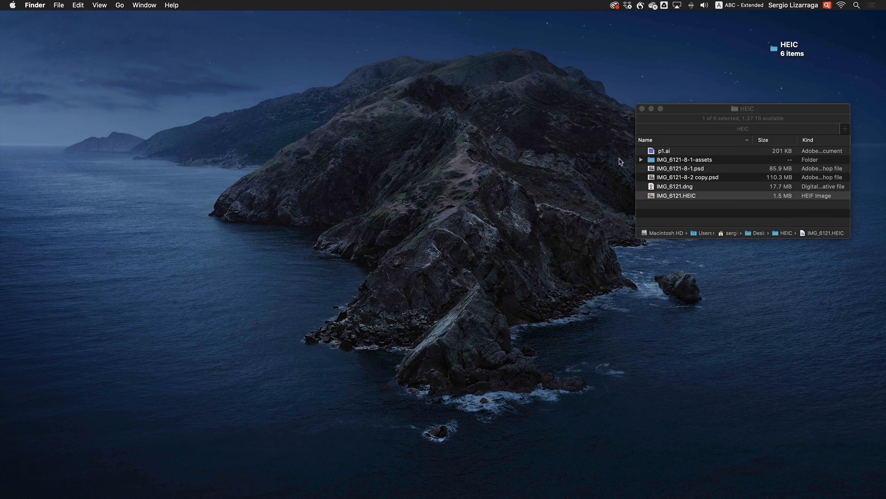
left_click(641, 160)
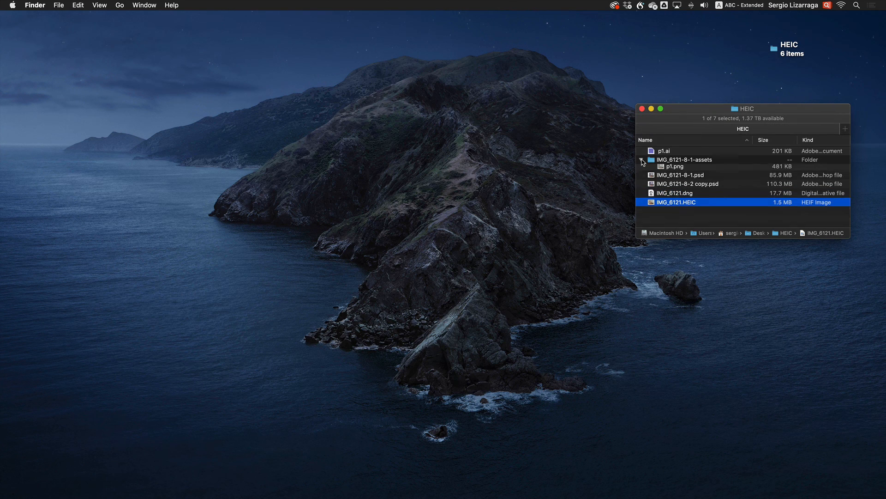
left_click(674, 168)
key("space")
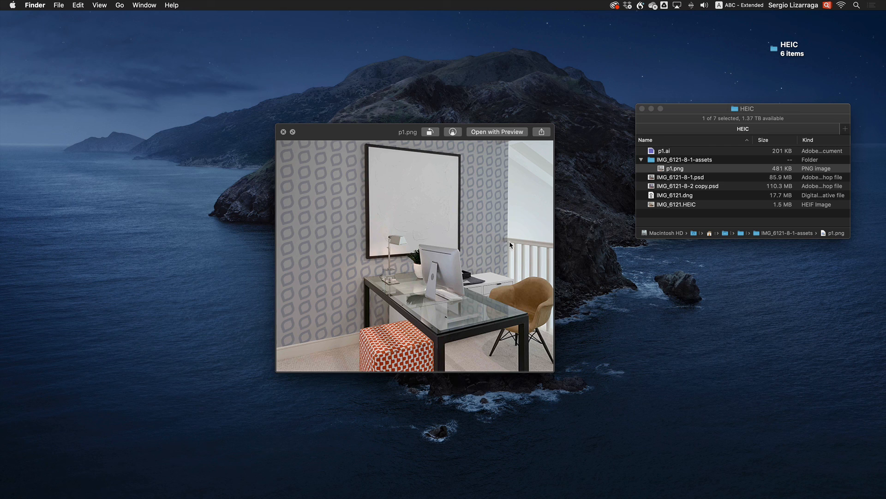
key("space")
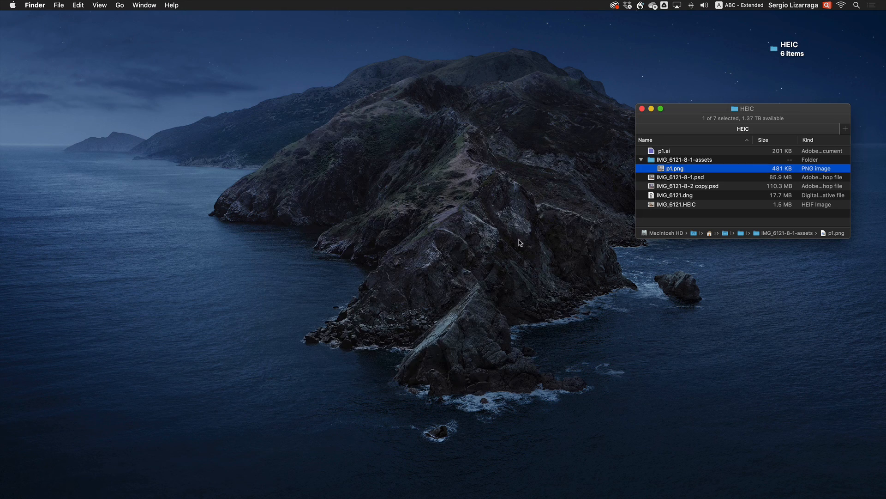
Switch back to Photoshop and open the contents of the p1.png smart object for editing
key("super+Tab")
key("ctrl+Left")
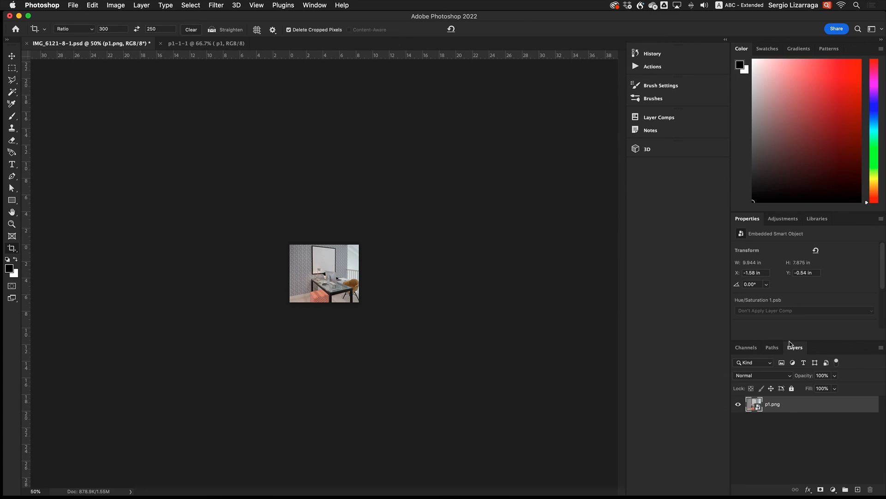
double_click(753, 407)
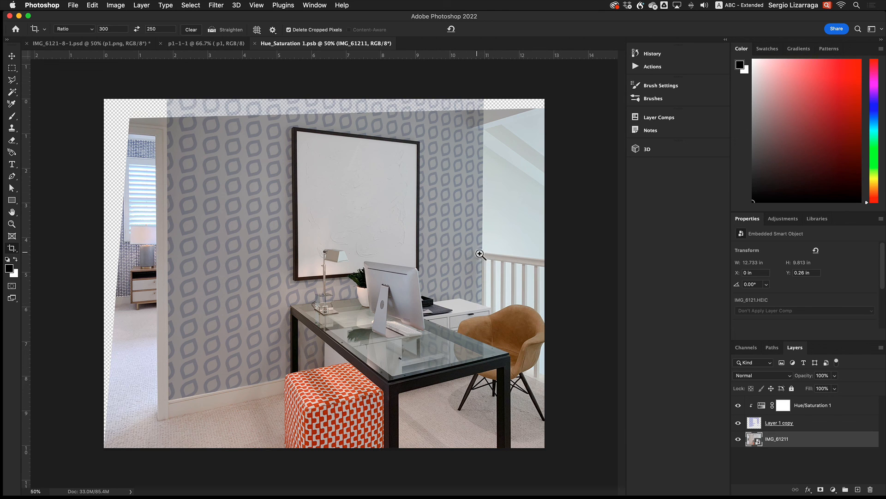
Outline the handrail's end and the wall edge down to the white cabinet with the Polygonal Lasso, delete that area from Layer 1 copy, and deselect
left_click_drag(476, 247, 534, 311)
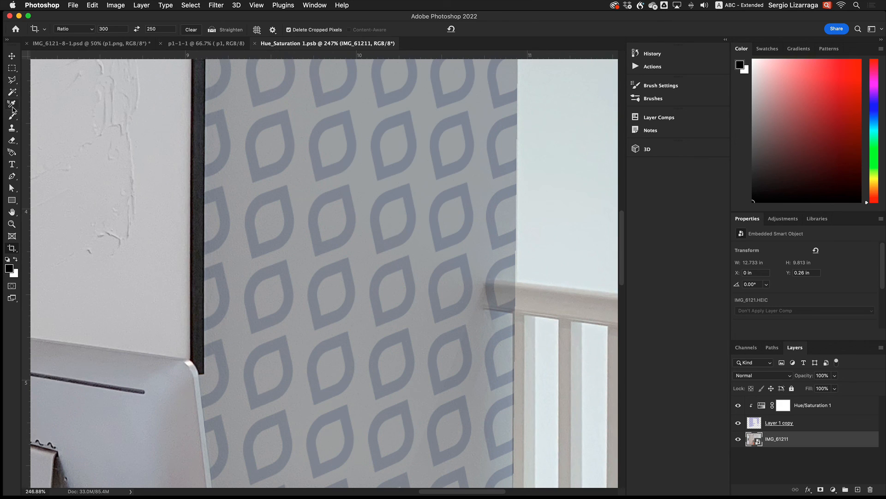
left_click(12, 79)
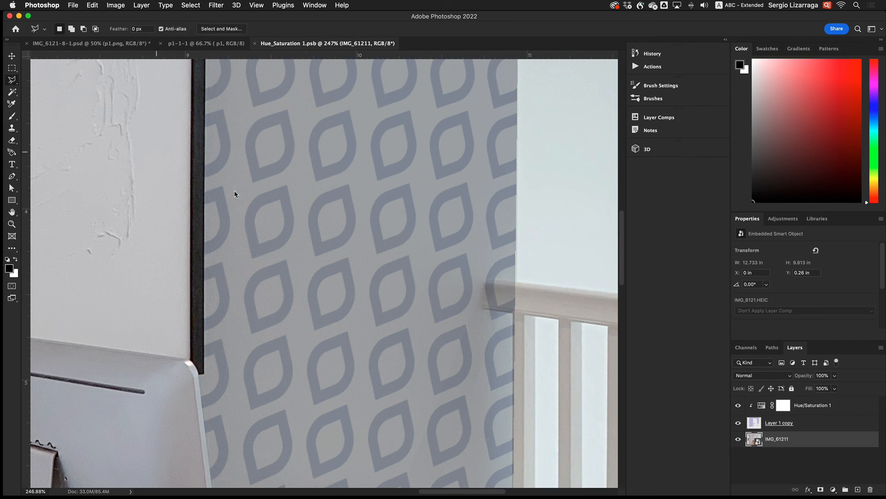
left_click(521, 283)
left_click(489, 280)
left_click(484, 287)
left_click(484, 299)
left_click(485, 308)
left_click(514, 312)
scroll(516, 341, "down", 6)
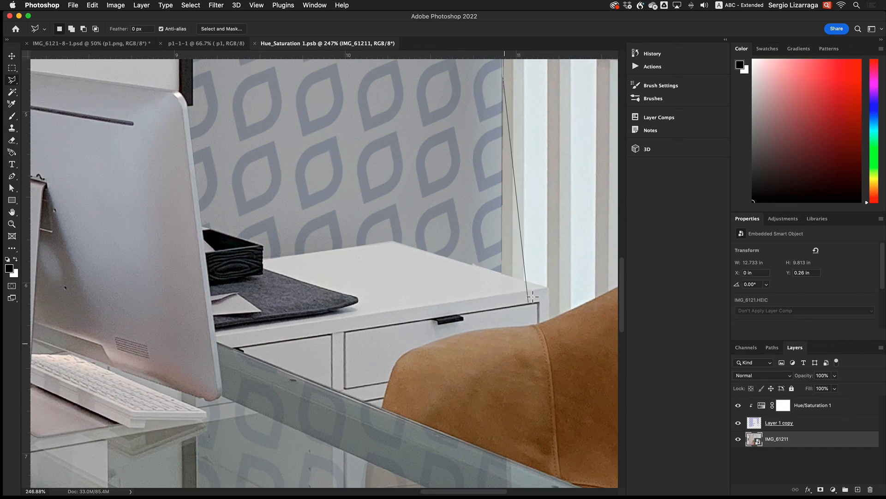
left_click(499, 285)
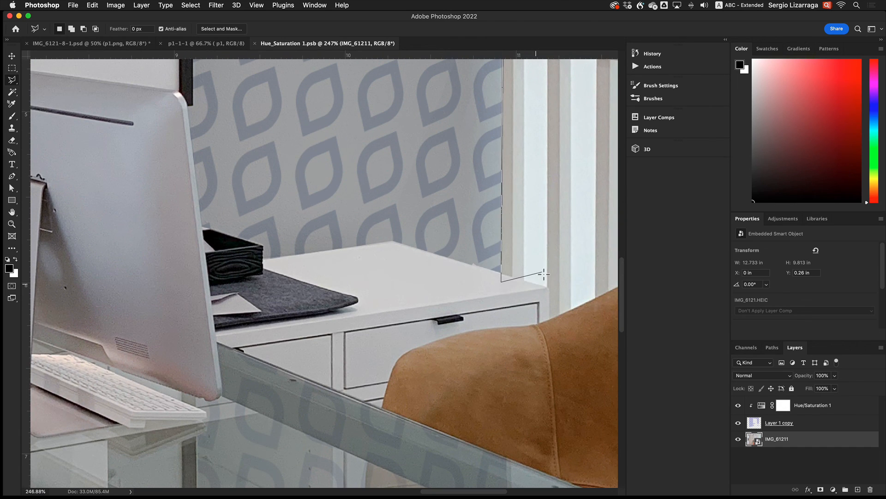
scroll(543, 275, "up", 6)
left_click(590, 382)
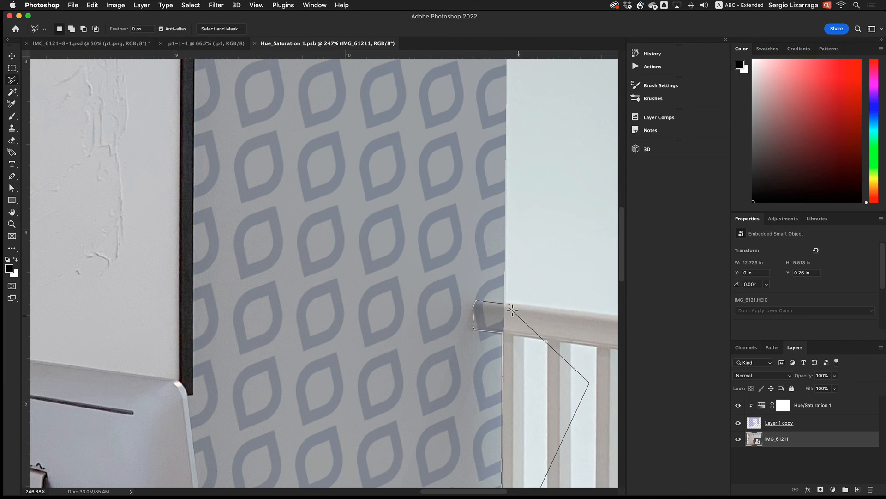
left_click(511, 305)
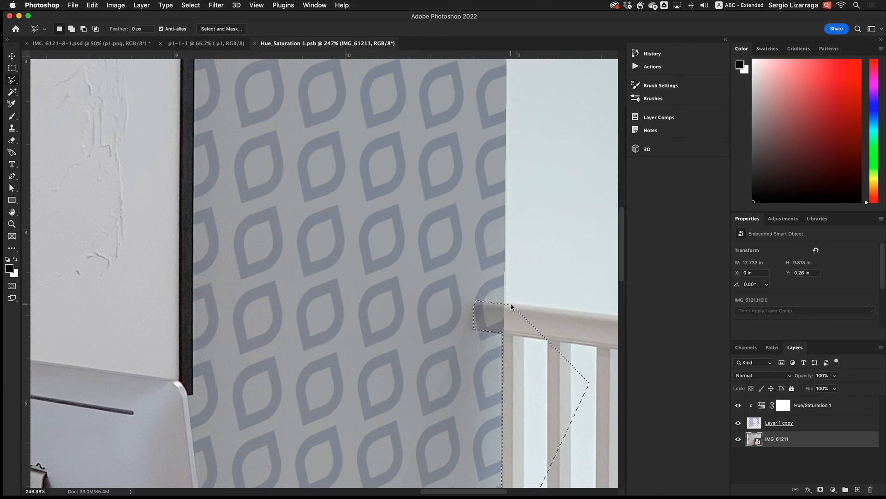
left_click(779, 424)
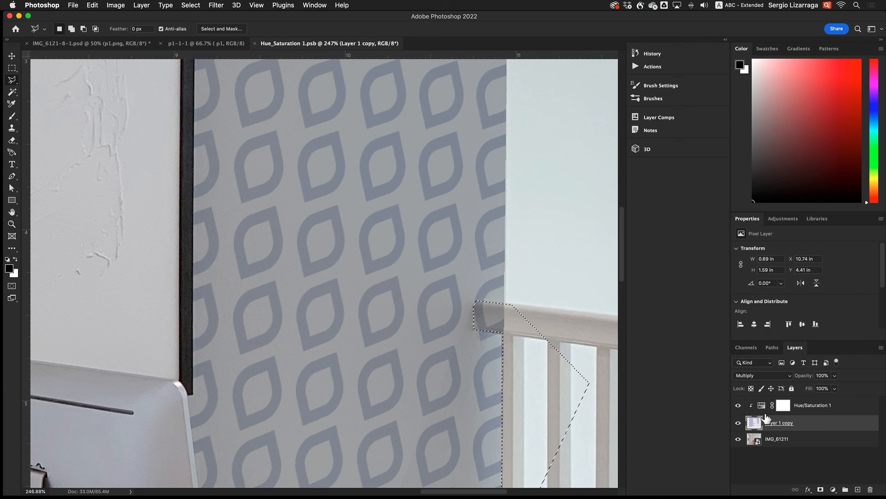
key("Delete")
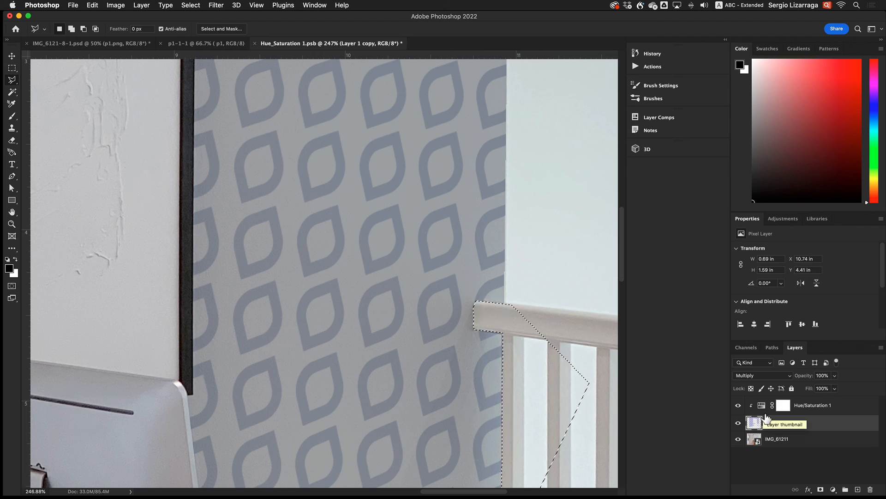
key("super+d")
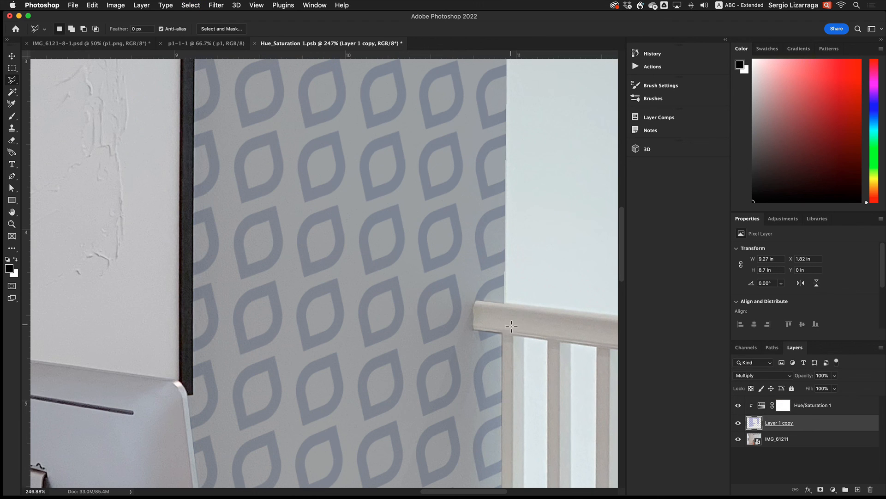
Save and close the smart object's contents, and inspect the updated composite in IMG_6121-8-1.psd
key("super+0")
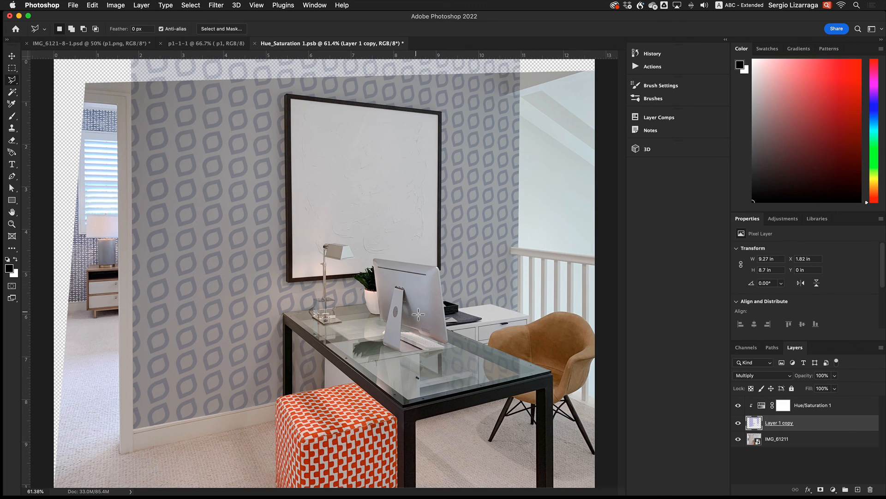
key("super+s")
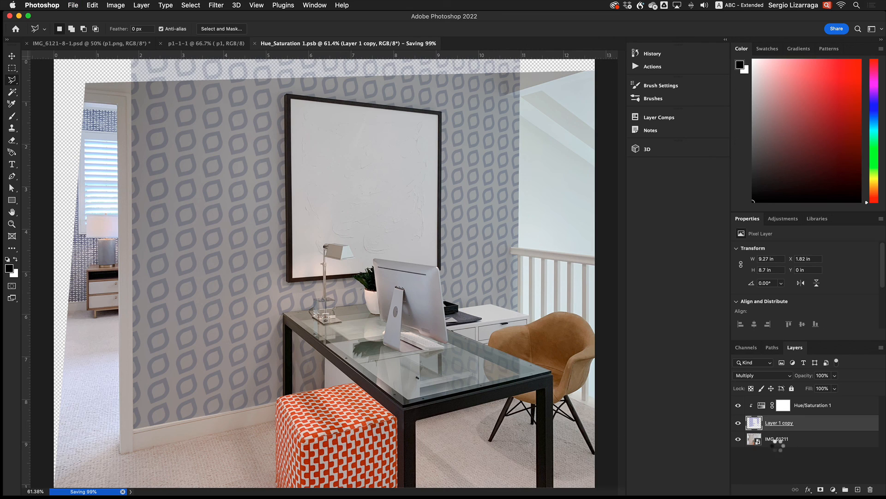
key("super+w")
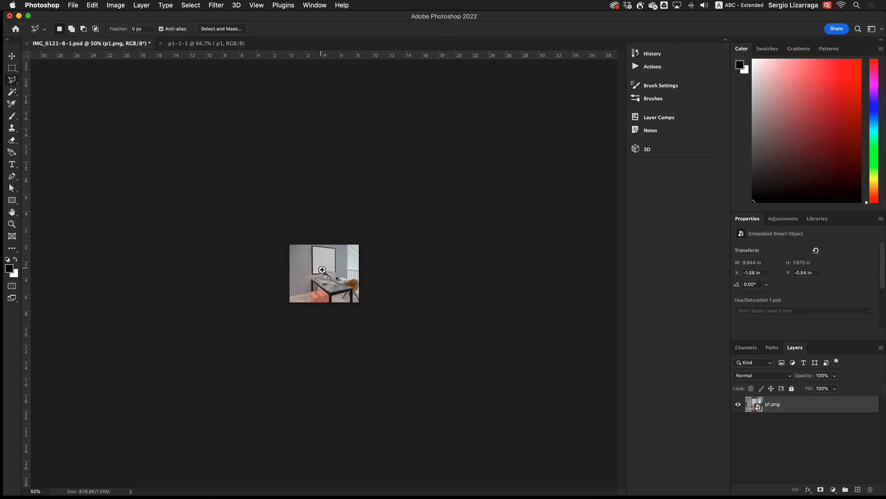
left_click_drag(323, 271, 465, 273)
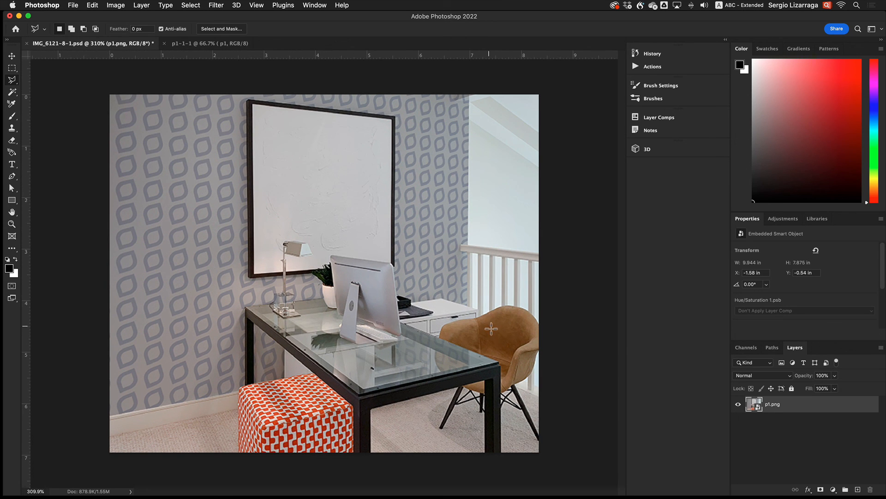
scroll(500, 338, "up", 1)
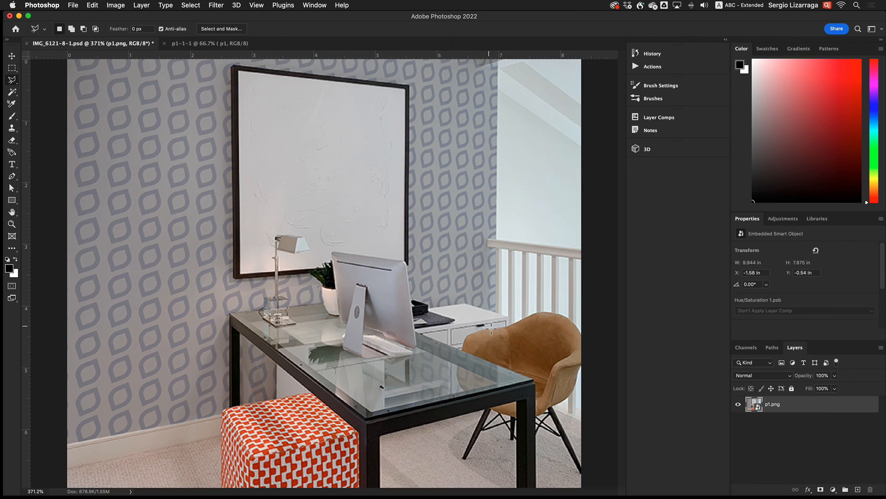
key("super+minus")
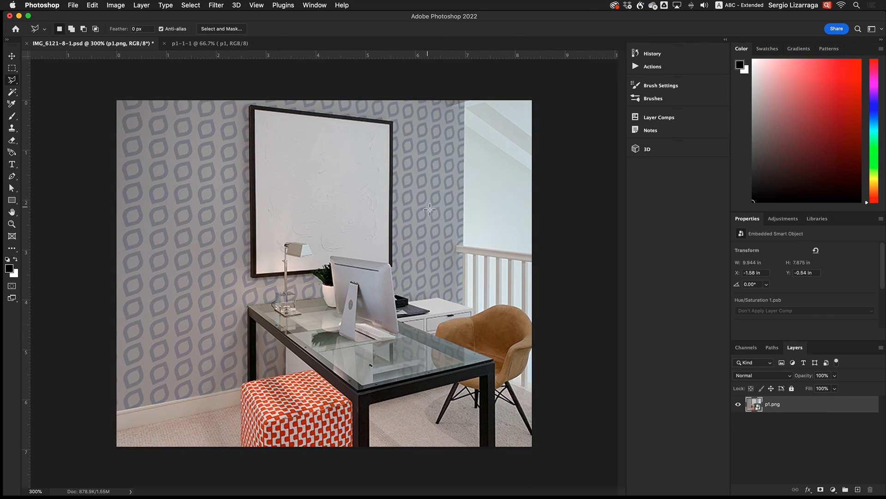
Switch to Finder, preview the regenerated p1.png in the assets folder, and close the preview
key("ctrl+Right")
key("ctrl+Right")
left_click(670, 167)
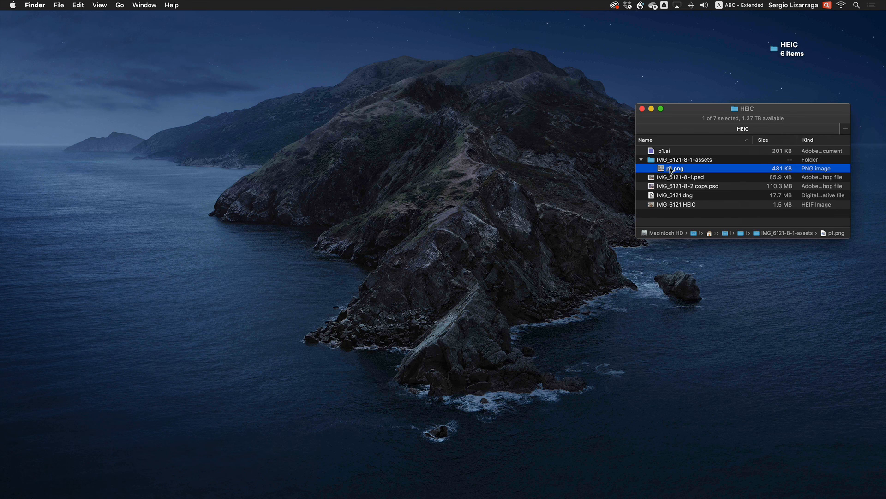
key("space")
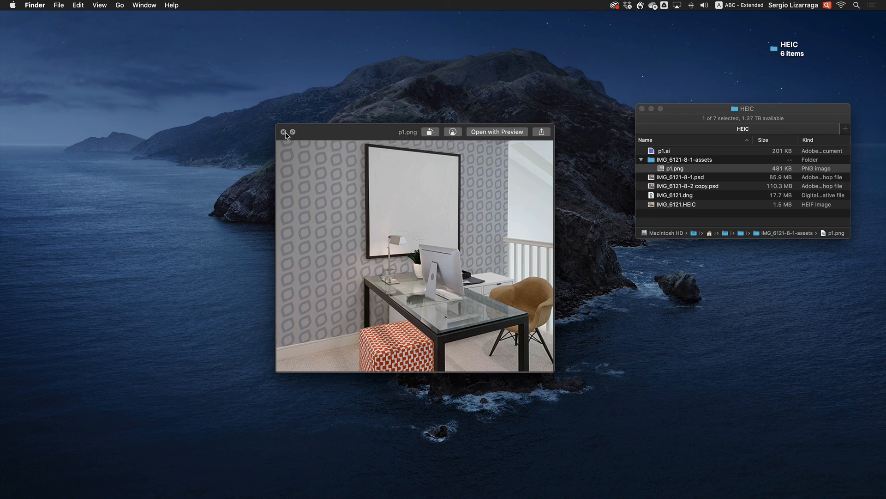
left_click(284, 132)
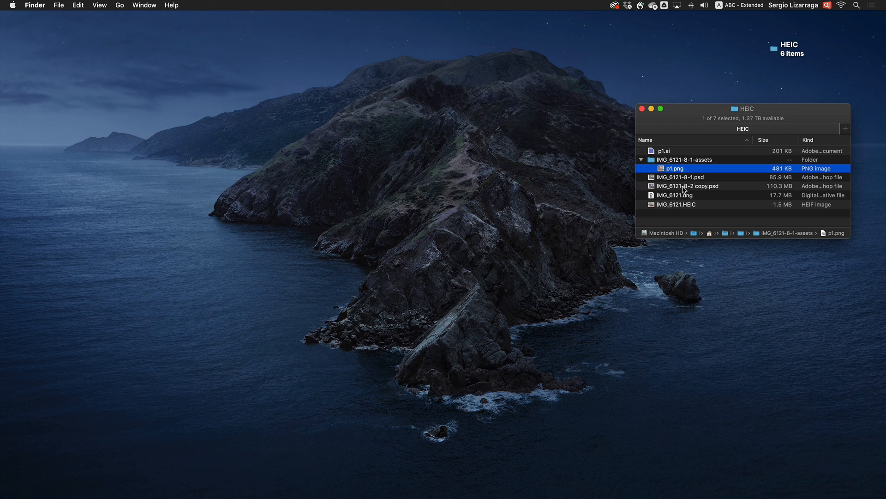
left_click(691, 224)
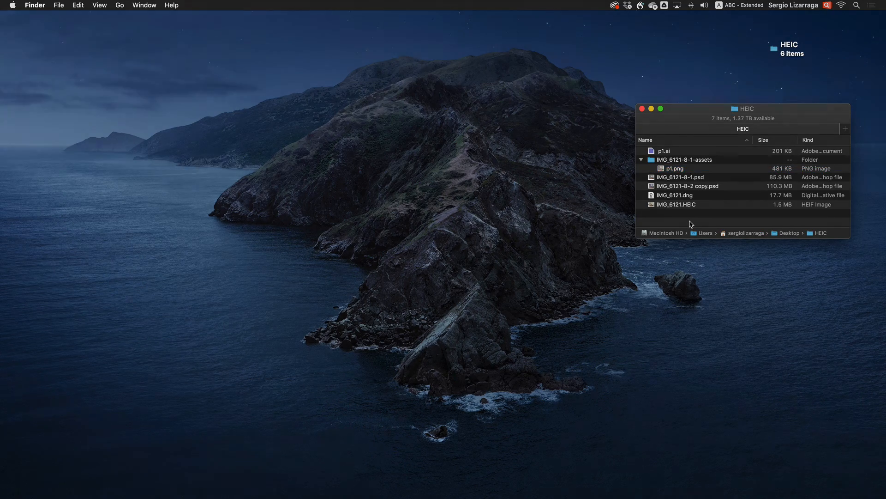